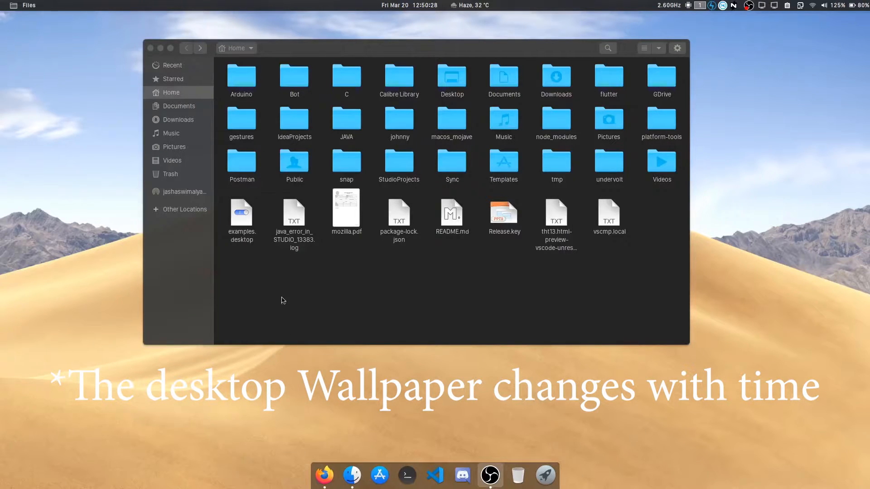
Move the Files window aside and look at the bare desktop, the calendar, the weather forecast, the tray menus and the system menu.
{"action": "left_click_drag", "start_coordinate": [419, 57], "coordinate": [648, 463]}
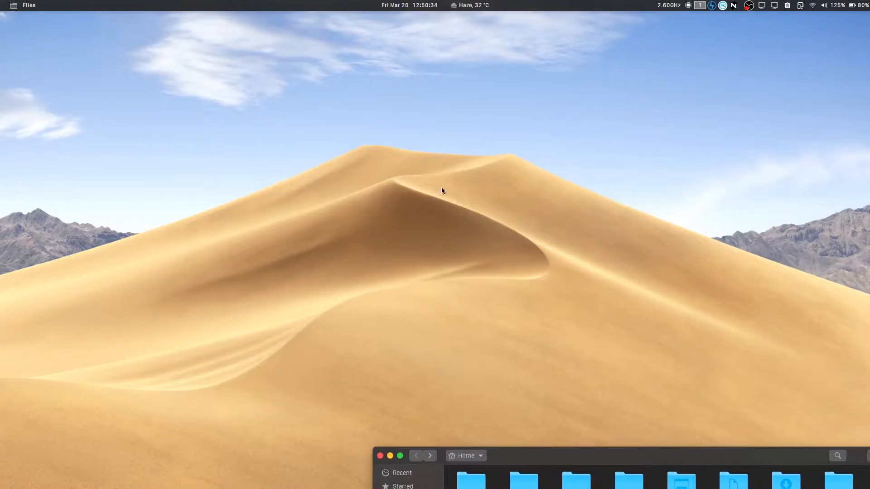
{"action": "left_click_drag", "start_coordinate": [184, 91], "coordinate": [716, 384]}
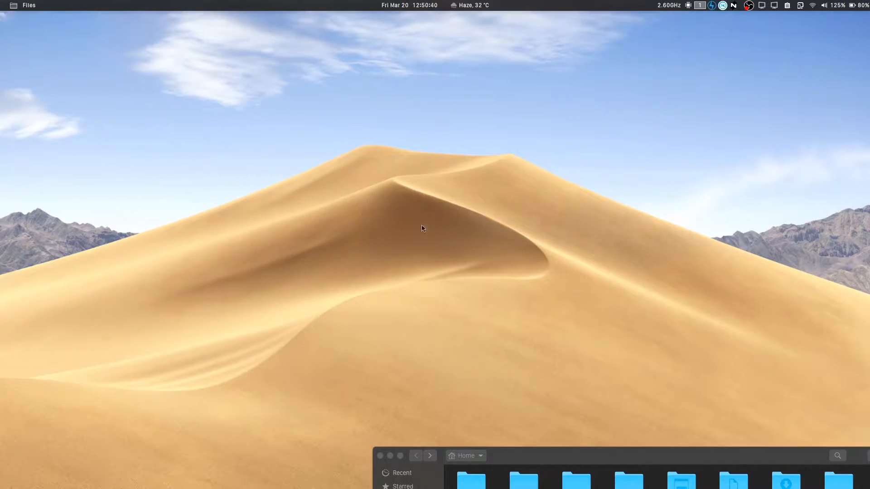
{"action": "left_click", "coordinate": [390, 5]}
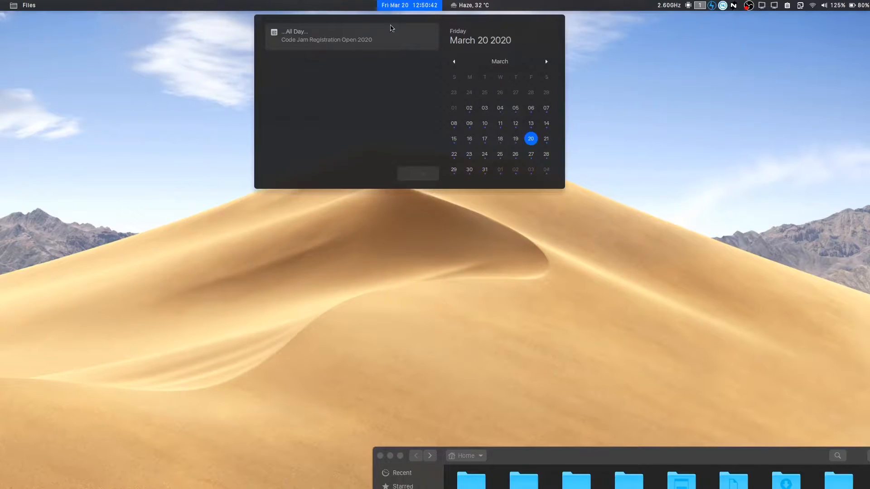
{"action": "left_click", "coordinate": [398, 5]}
{"action": "left_click", "coordinate": [398, 5]}
{"action": "left_click", "coordinate": [491, 4]}
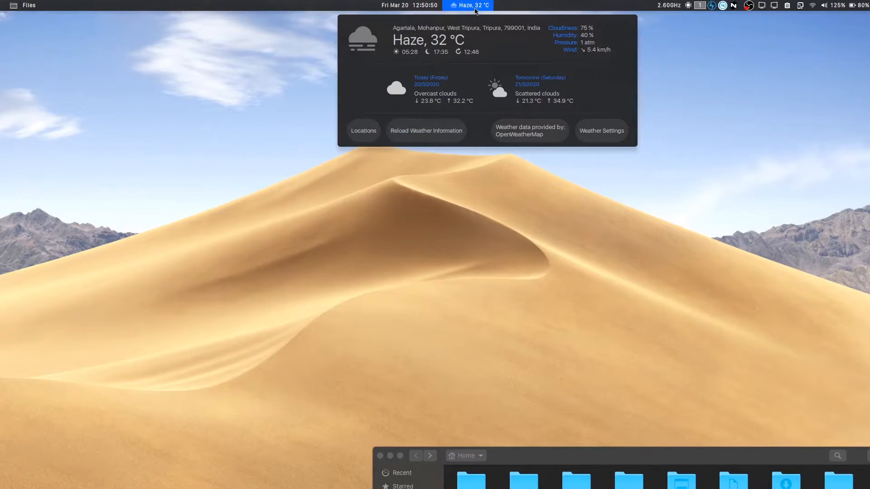
{"action": "left_click", "coordinate": [674, 3]}
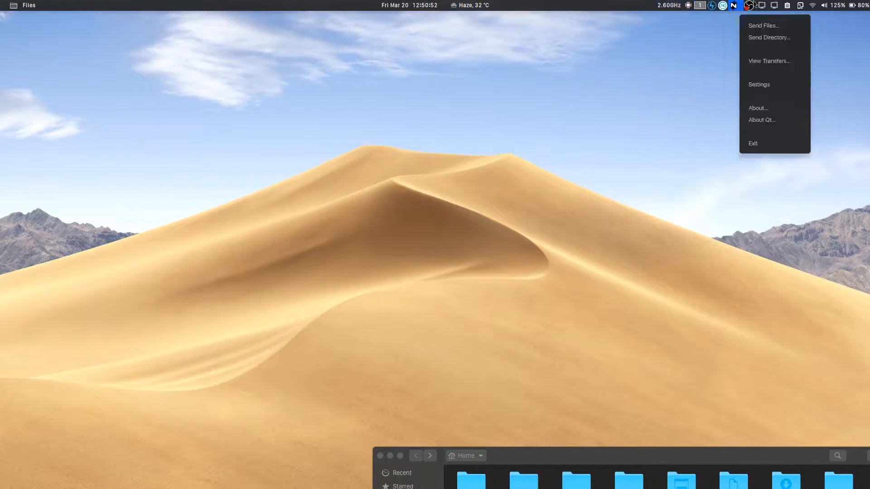
{"action": "mouse_move", "coordinate": [860, 5]}
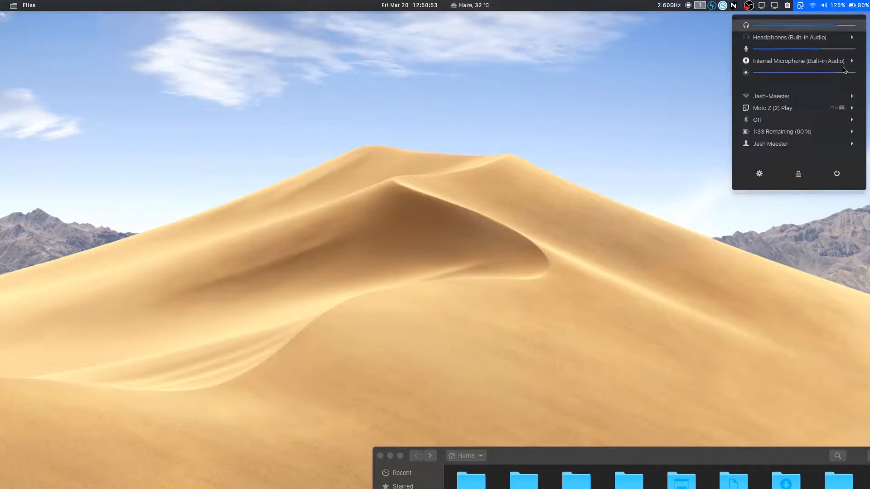
{"action": "left_click", "coordinate": [596, 174]}
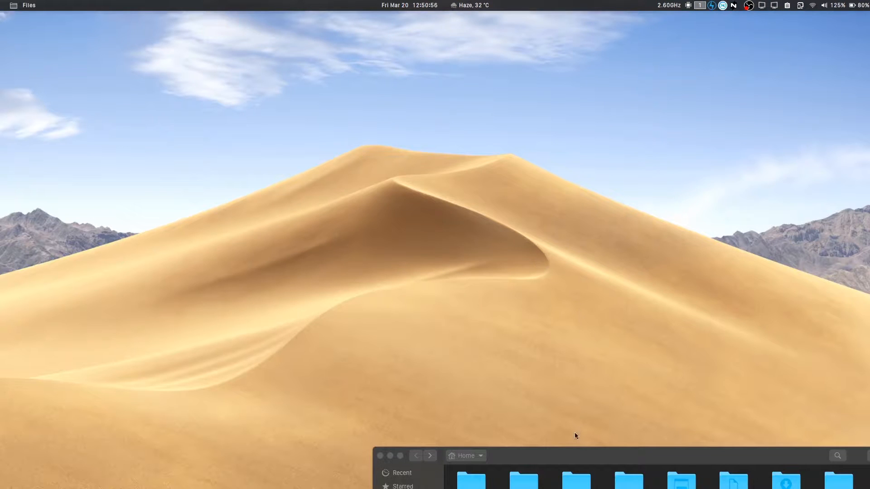
Bring the Files window back onto the desktop, view the drives under Other Locations and return to the Home folder.
{"action": "left_click_drag", "start_coordinate": [577, 455], "coordinate": [413, 91]}
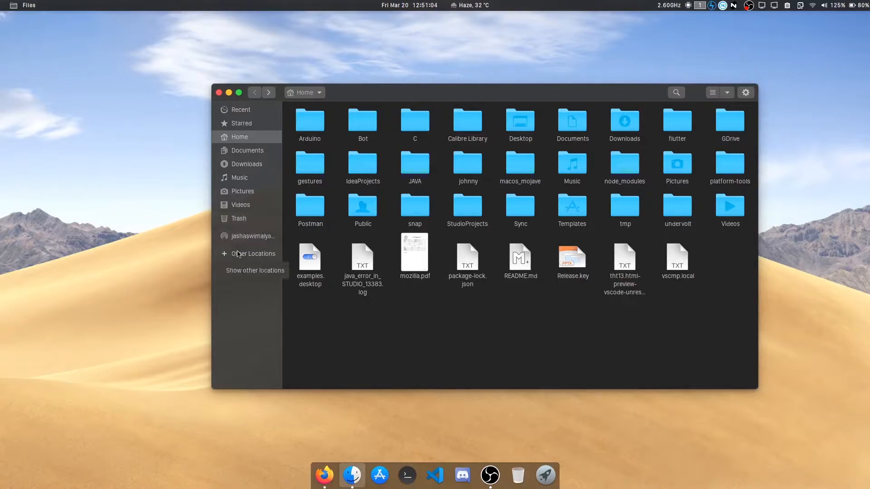
{"action": "left_click", "coordinate": [240, 253]}
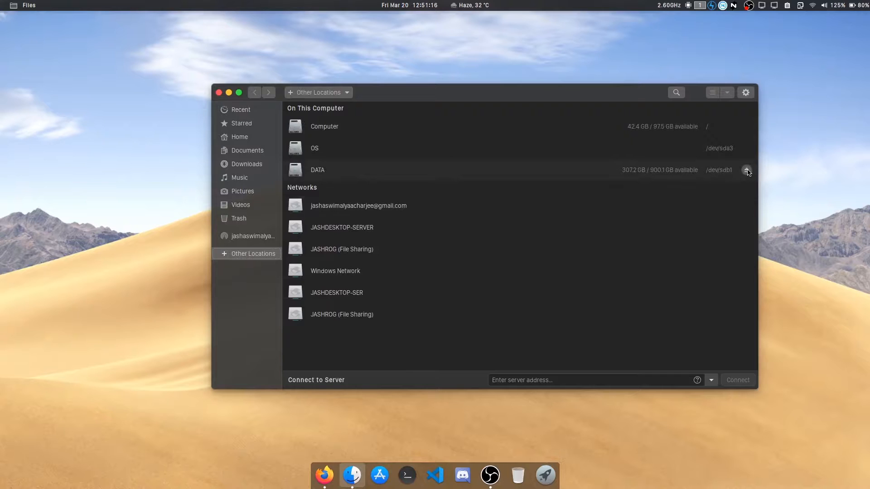
{"action": "left_click", "coordinate": [242, 138]}
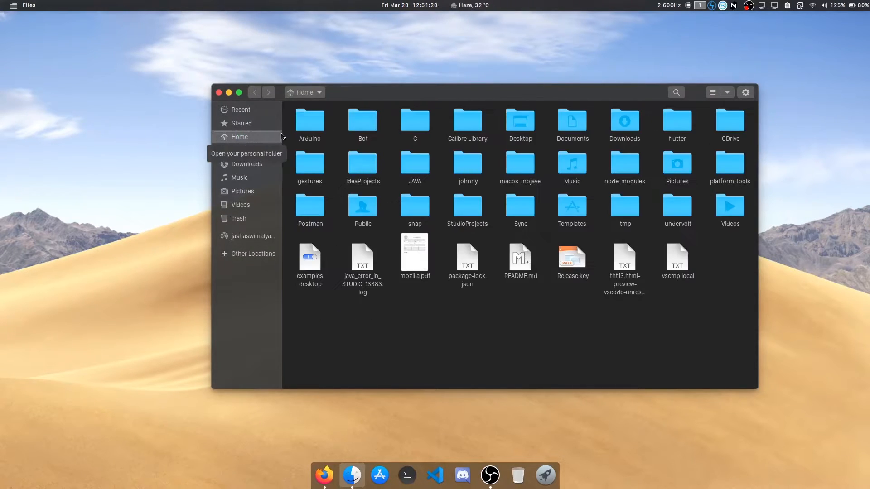
Move the Files window aside to view the desktop wallpaper, and bring the window back.
{"action": "left_click_drag", "start_coordinate": [439, 92], "coordinate": [776, 65]}
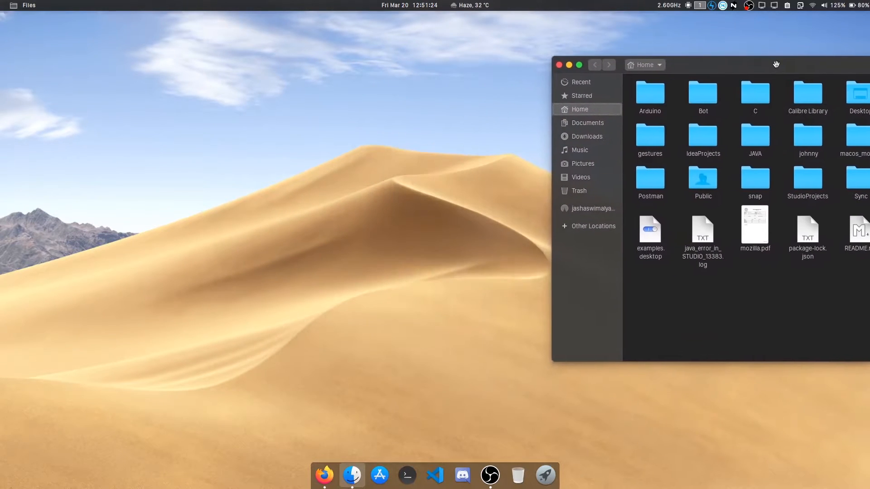
{"action": "left_click", "coordinate": [308, 157]}
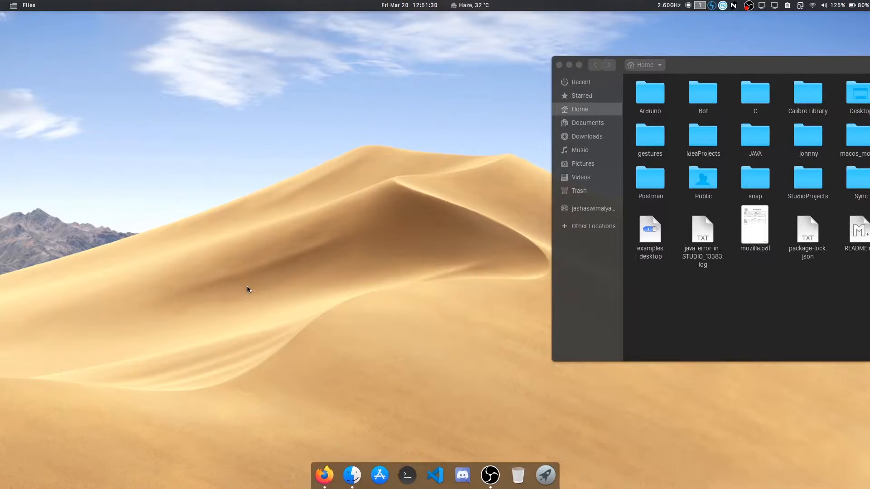
{"action": "left_click_drag", "start_coordinate": [774, 65], "coordinate": [333, 63]}
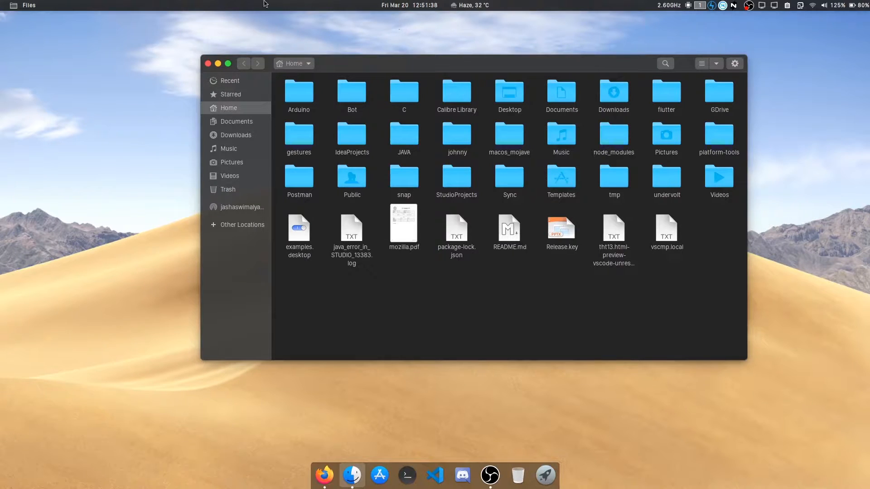
Examine the Files application menu, the weather forecast, the tray indicator menus and the connected phone's entry in the system menu.
{"action": "left_click", "coordinate": [30, 4]}
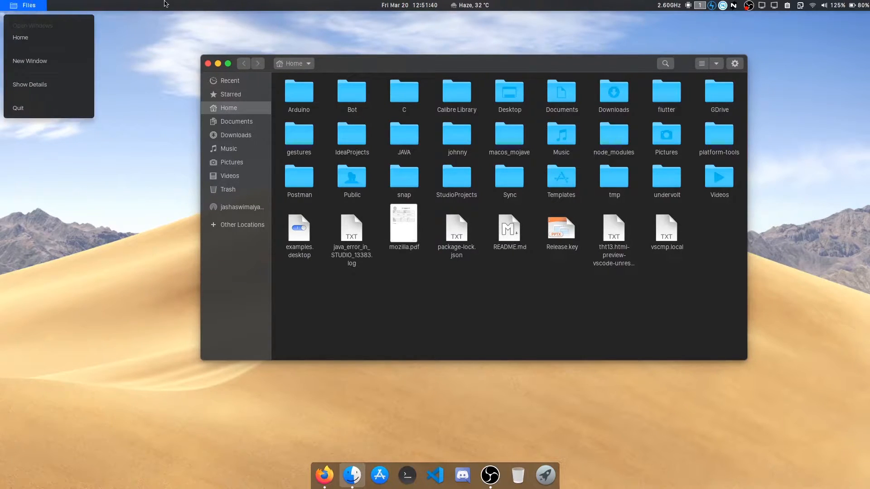
{"action": "mouse_move", "coordinate": [471, 5]}
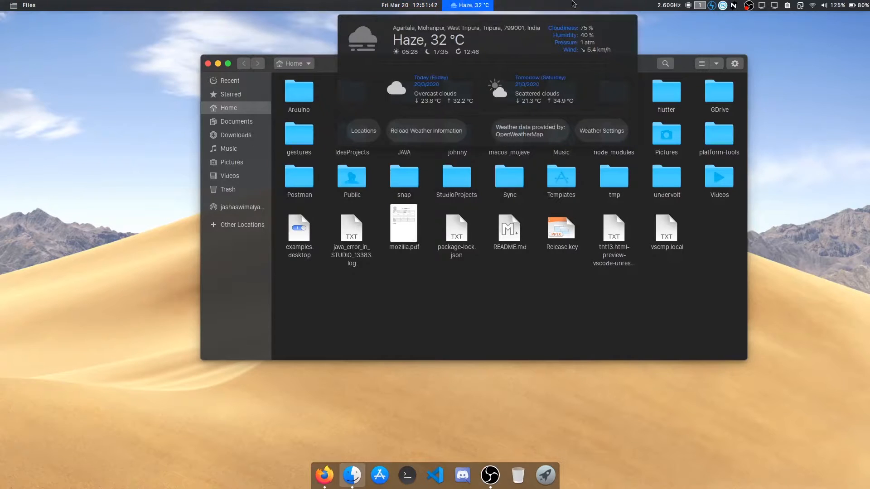
{"action": "mouse_move", "coordinate": [713, 4]}
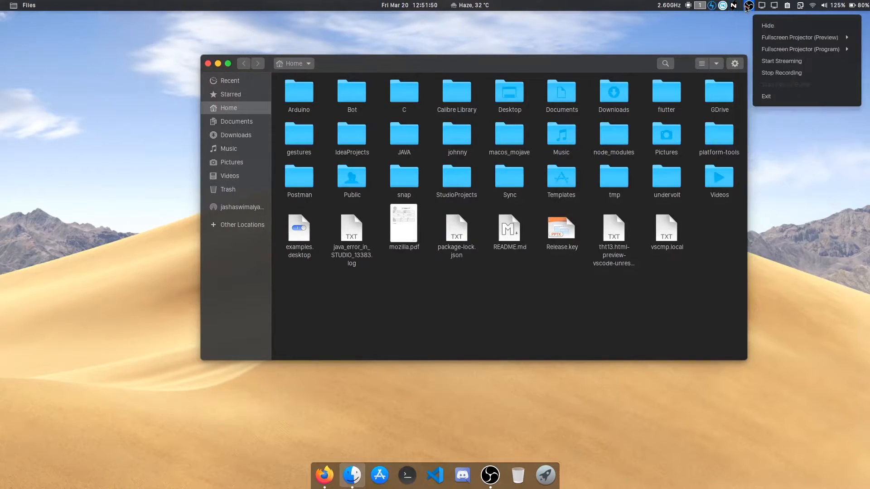
{"action": "mouse_move", "coordinate": [761, 7]}
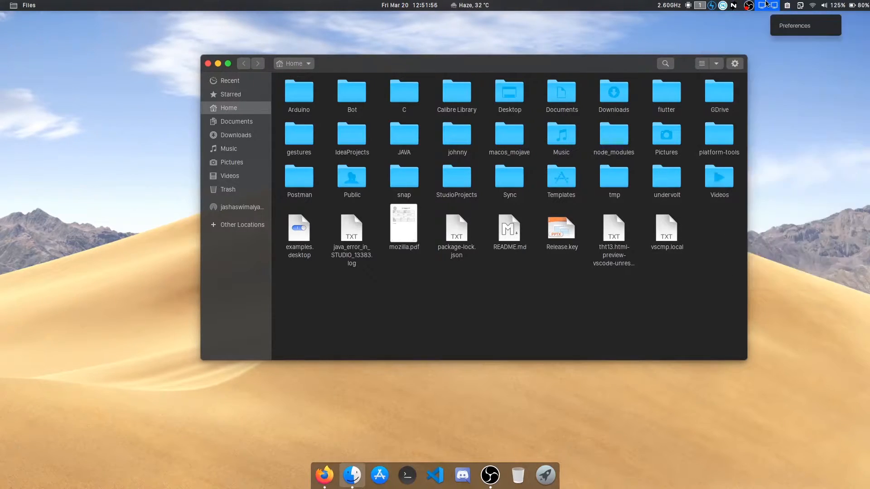
{"action": "mouse_move", "coordinate": [789, 5]}
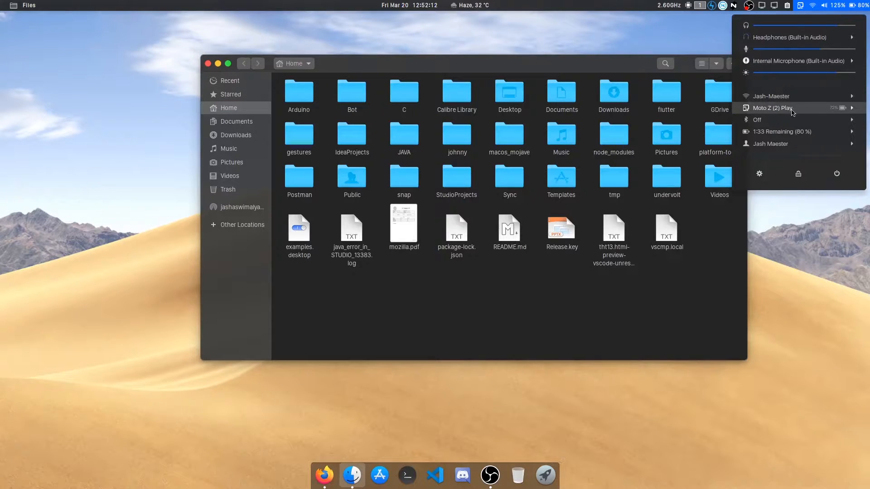
{"action": "left_click", "coordinate": [792, 110]}
{"action": "left_click", "coordinate": [792, 110]}
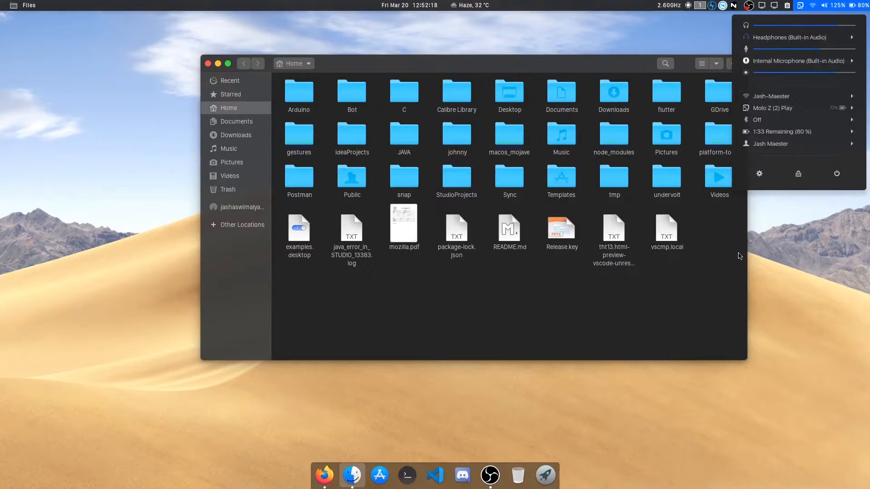
Open the system Settings, look through the Displays, Wi-Fi and Background pages, and close Settings.
{"action": "left_click", "coordinate": [759, 173]}
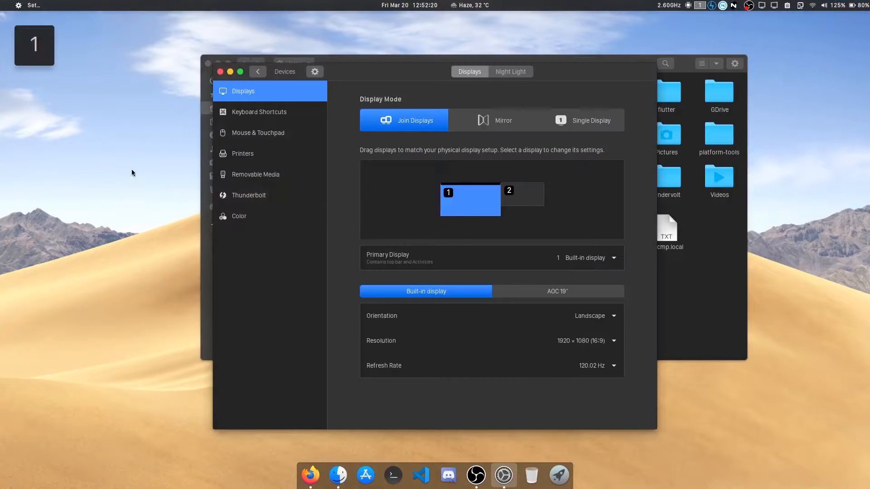
{"action": "left_click_drag", "start_coordinate": [369, 77], "coordinate": [528, 74]}
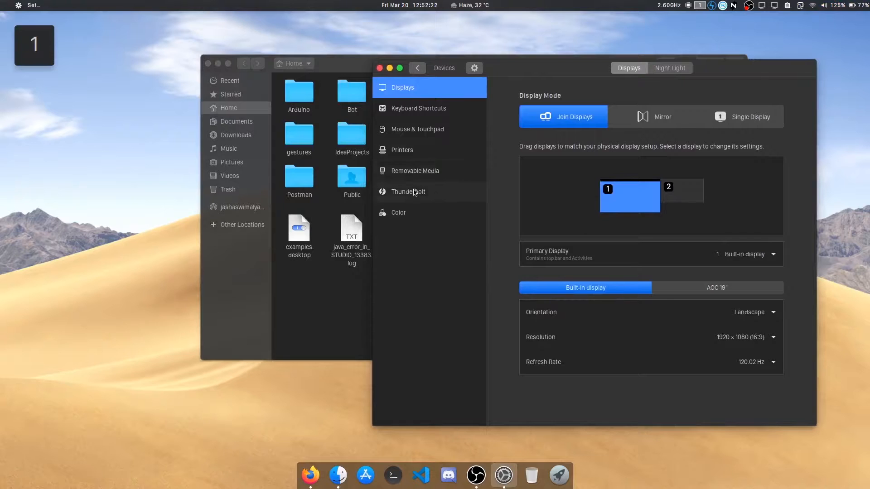
{"action": "left_click", "coordinate": [414, 69]}
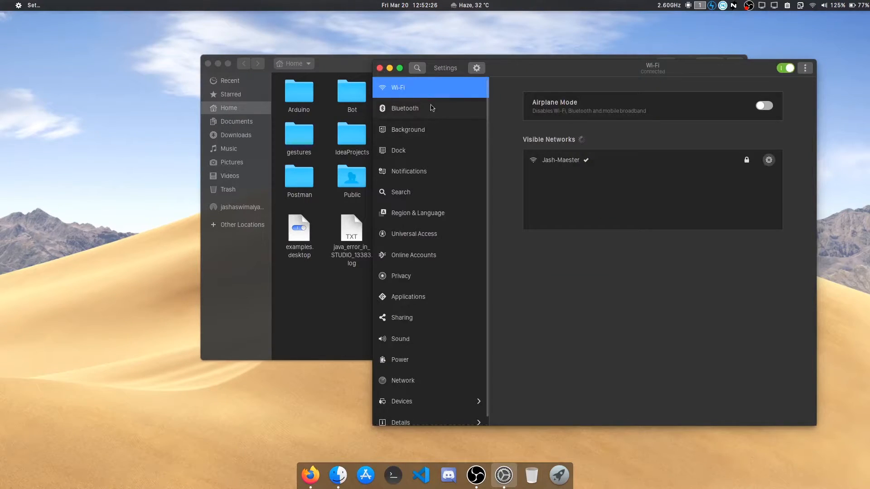
{"action": "scroll", "coordinate": [437, 112], "scroll_direction": "down", "scroll_amount": 2}
{"action": "scroll", "coordinate": [438, 112], "scroll_direction": "up", "scroll_amount": 2}
{"action": "left_click", "coordinate": [419, 130]}
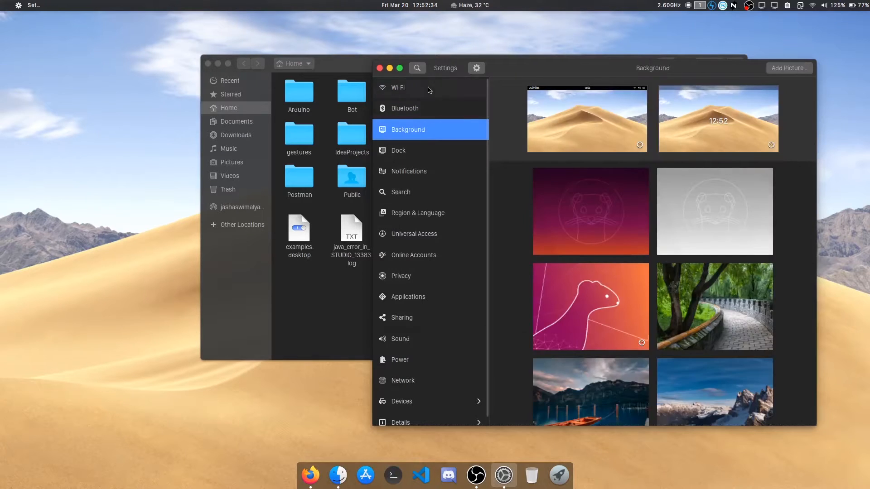
{"action": "left_click", "coordinate": [429, 89]}
{"action": "left_click", "coordinate": [380, 68]}
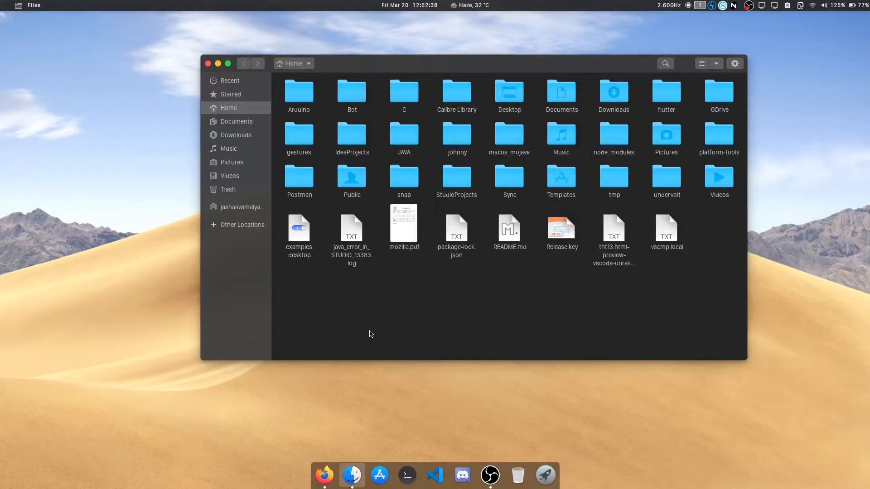
Search the applications for "tweak", launch Tweaks and enlarge its window.
{"action": "key", "text": "super"}
{"action": "type", "text": "tweak"}
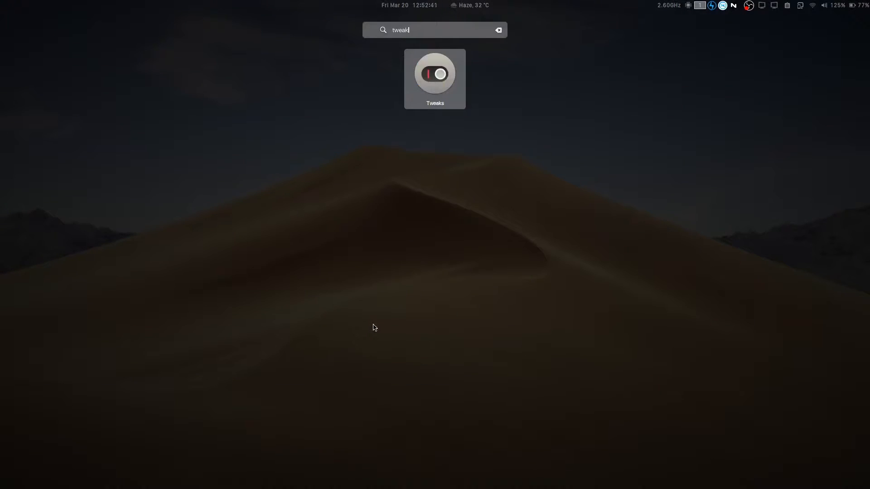
{"action": "key", "text": "Return"}
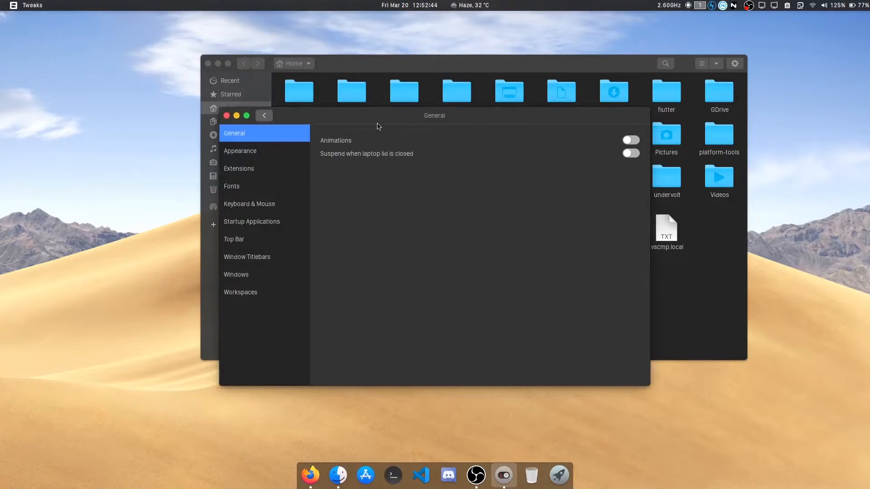
{"action": "left_click_drag", "start_coordinate": [651, 387], "coordinate": [784, 445]}
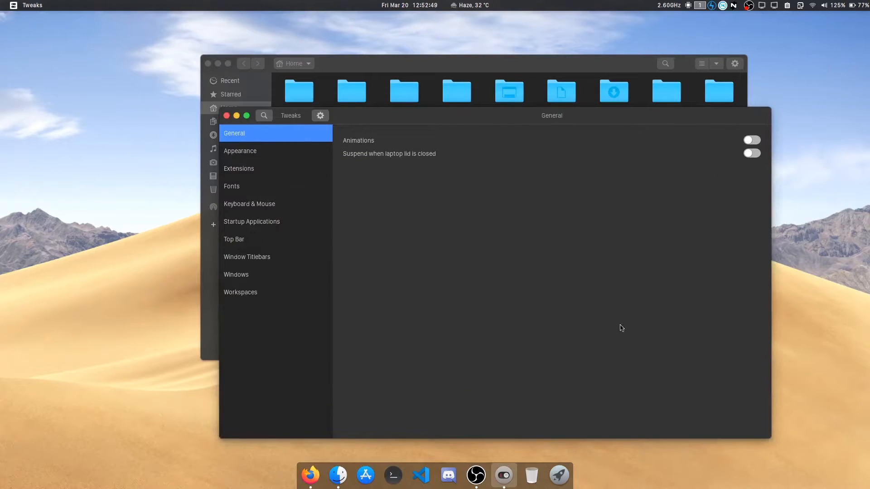
Review the Tweaks categories one by one from Appearance through Workspaces, and return to General.
{"action": "left_click", "coordinate": [265, 152]}
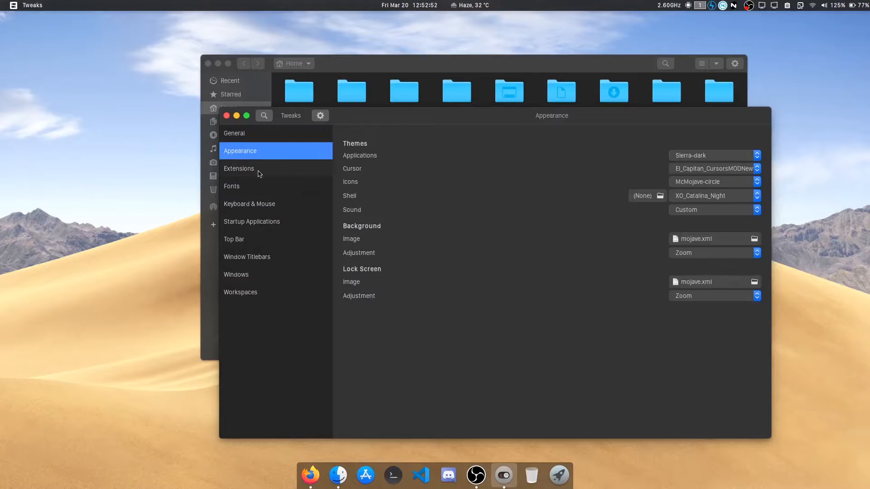
{"action": "left_click", "coordinate": [258, 171]}
{"action": "left_click", "coordinate": [256, 190]}
{"action": "left_click", "coordinate": [254, 204]}
{"action": "left_click", "coordinate": [255, 222]}
{"action": "left_click", "coordinate": [252, 241]}
{"action": "left_click", "coordinate": [249, 257]}
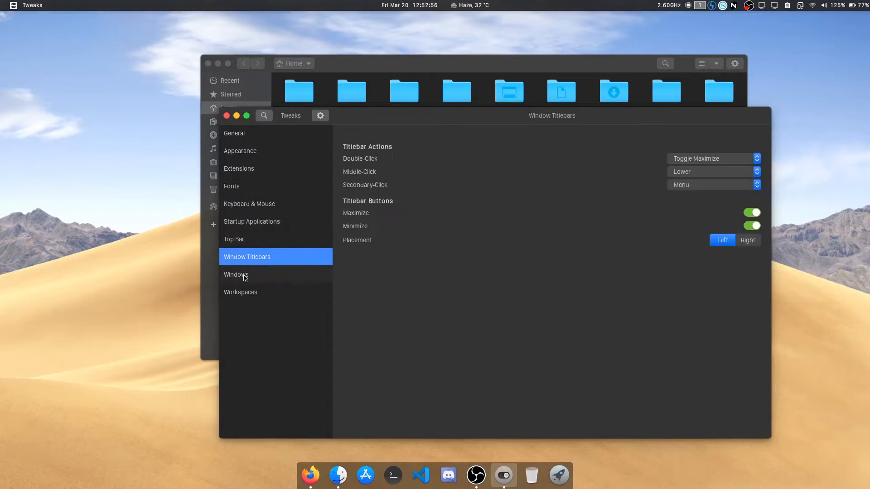
{"action": "left_click", "coordinate": [245, 274]}
{"action": "left_click", "coordinate": [242, 290]}
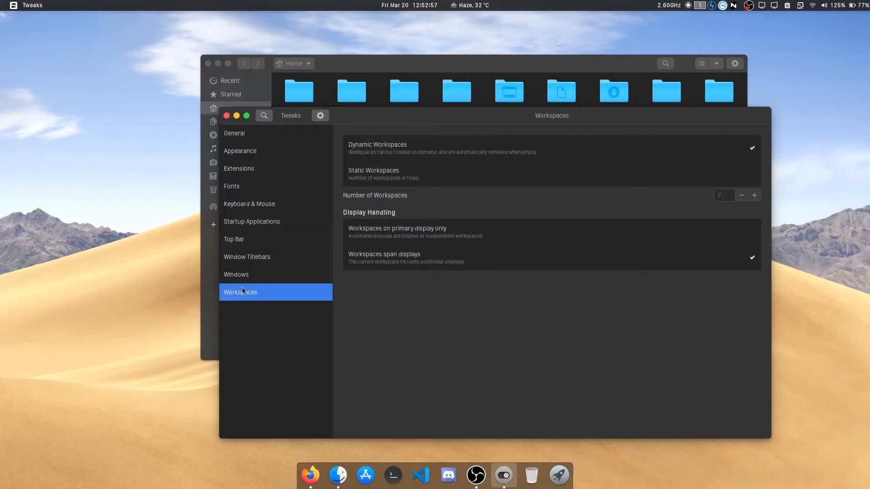
{"action": "left_click", "coordinate": [292, 137]}
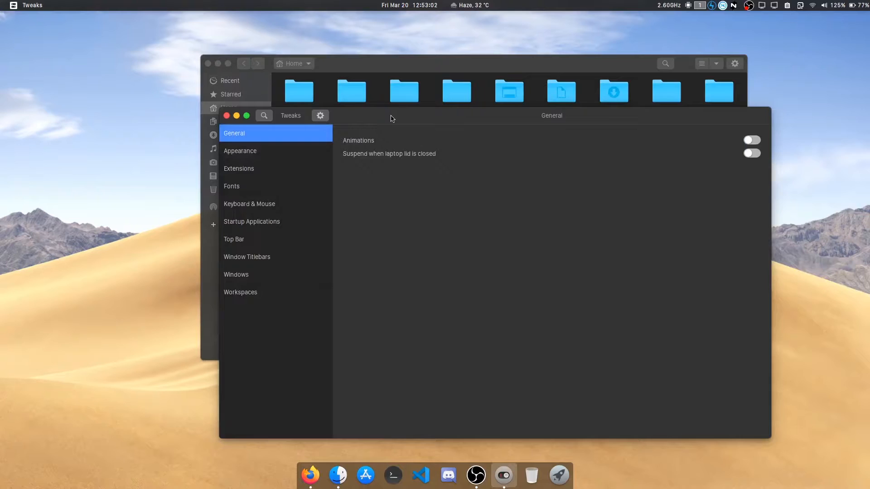
{"action": "left_click", "coordinate": [307, 483]}
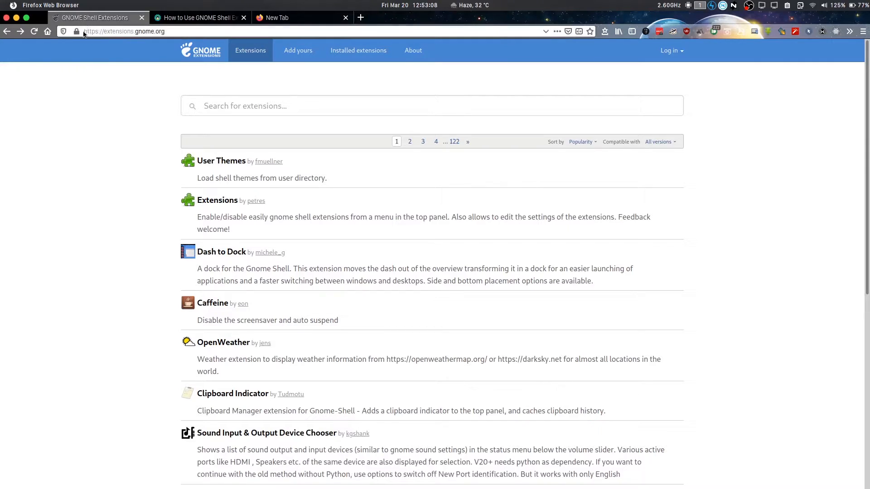
{"action": "left_click", "coordinate": [87, 31]}
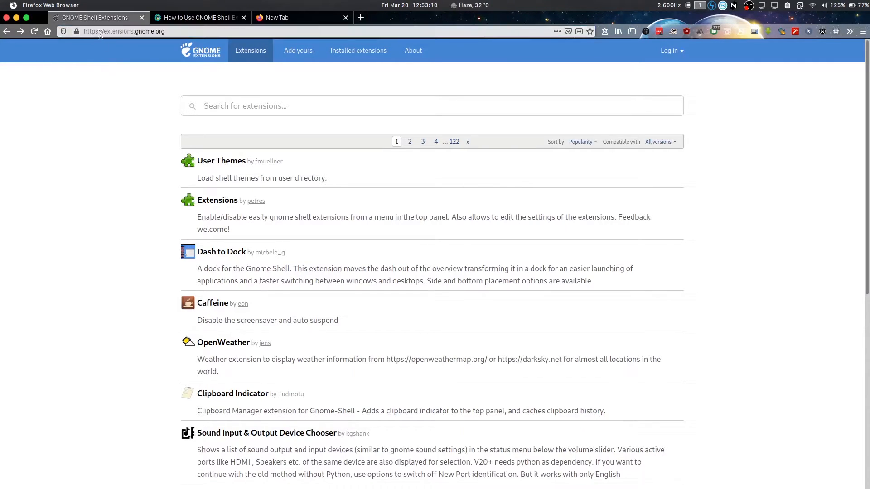
{"action": "left_click_drag", "start_coordinate": [98, 32], "coordinate": [154, 31]}
{"action": "left_click", "coordinate": [176, 31]}
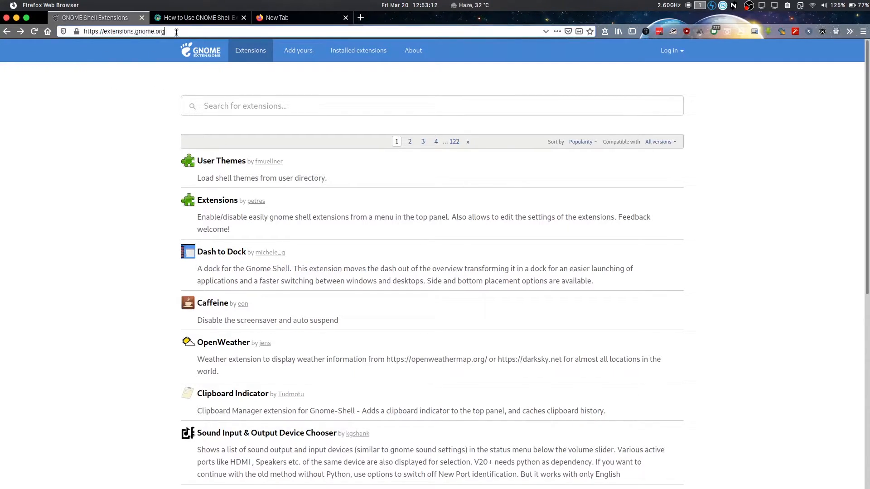
{"action": "left_click", "coordinate": [81, 202]}
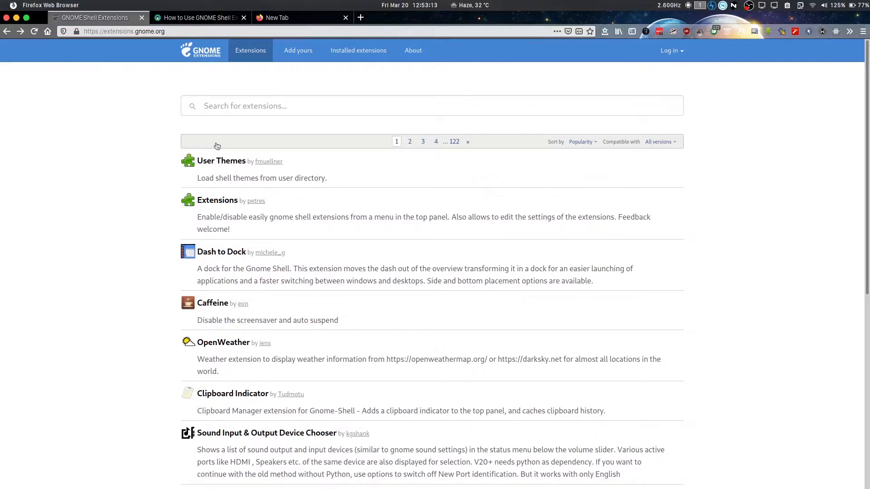
Switch to the It's FOSS article on GNOME Shell extensions, point out its address, and go back to its installation instructions.
{"action": "left_click", "coordinate": [196, 18]}
{"action": "left_click_drag", "start_coordinate": [206, 31], "coordinate": [78, 36]}
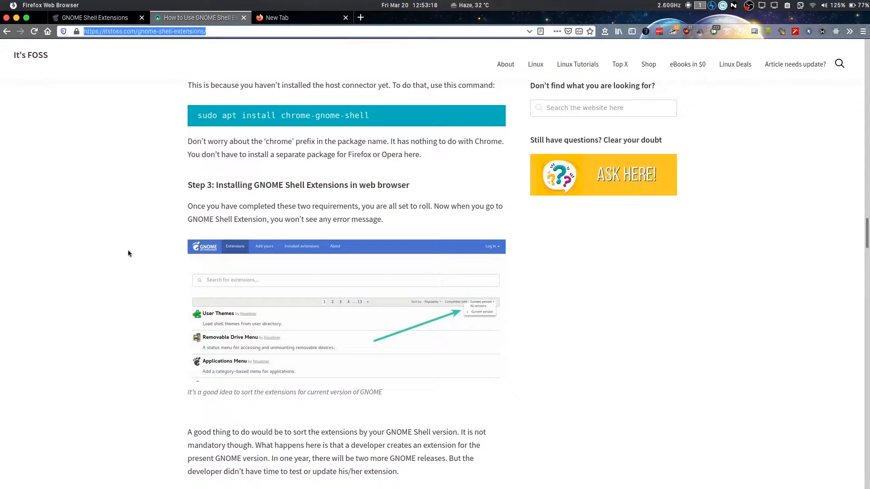
{"action": "mouse_move", "coordinate": [121, 126]}
{"action": "left_mouse_down"}
{"action": "mouse_move", "coordinate": [123, 333]}
{"action": "mouse_move", "coordinate": [100, 319]}
{"action": "mouse_move", "coordinate": [199, 236]}
{"action": "mouse_move", "coordinate": [166, 316]}
{"action": "mouse_move", "coordinate": [151, 329]}
{"action": "left_mouse_up"}
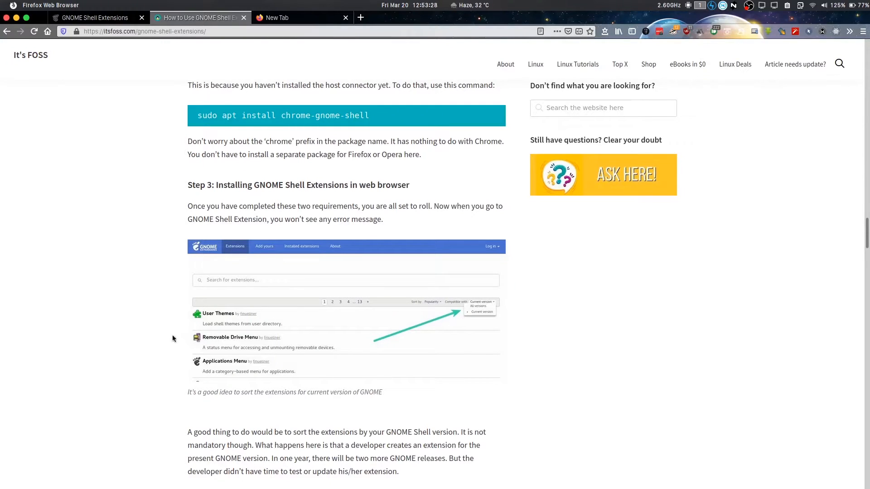
{"action": "scroll", "coordinate": [224, 206], "scroll_direction": "up", "scroll_amount": 20}
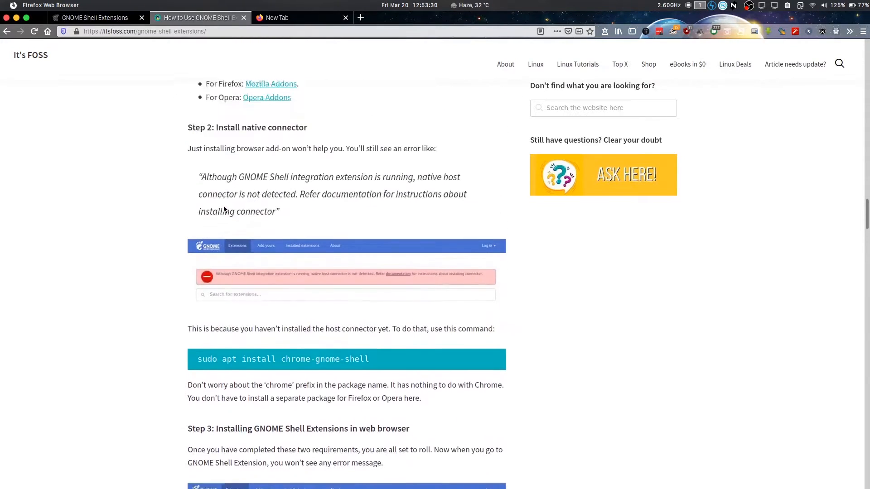
{"action": "scroll", "coordinate": [224, 206], "scroll_direction": "up", "scroll_amount": 15}
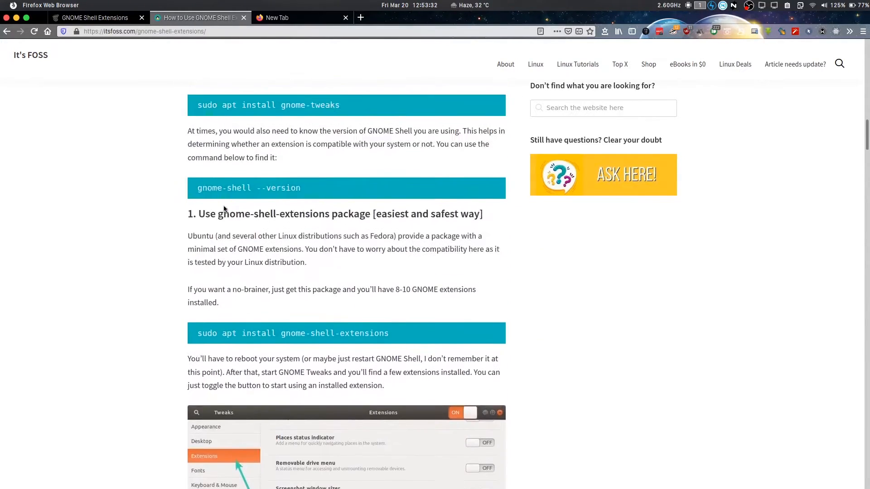
Point out the command sudo apt install gnome-tweaks in the article, bring up the Tweaks window briefly, and return to the article.
{"action": "scroll", "coordinate": [223, 212], "scroll_direction": "down", "scroll_amount": 3}
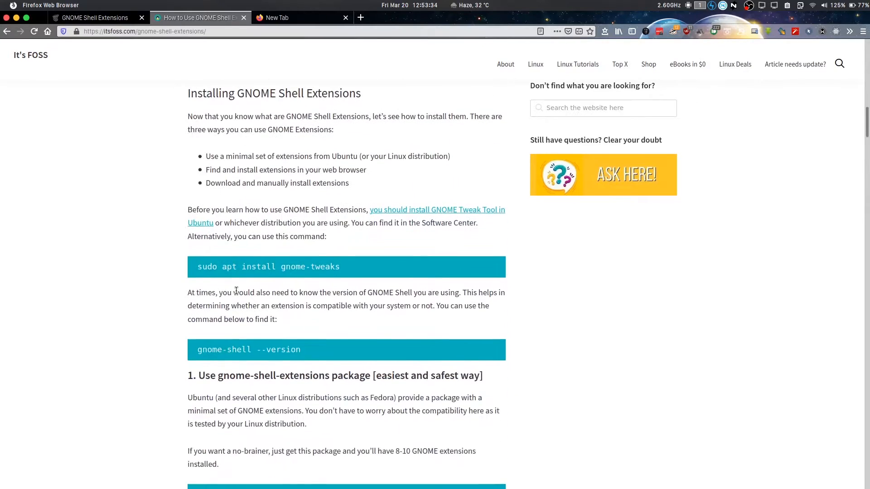
{"action": "left_click_drag", "start_coordinate": [198, 268], "coordinate": [357, 267]}
{"action": "left_click", "coordinate": [357, 266]}
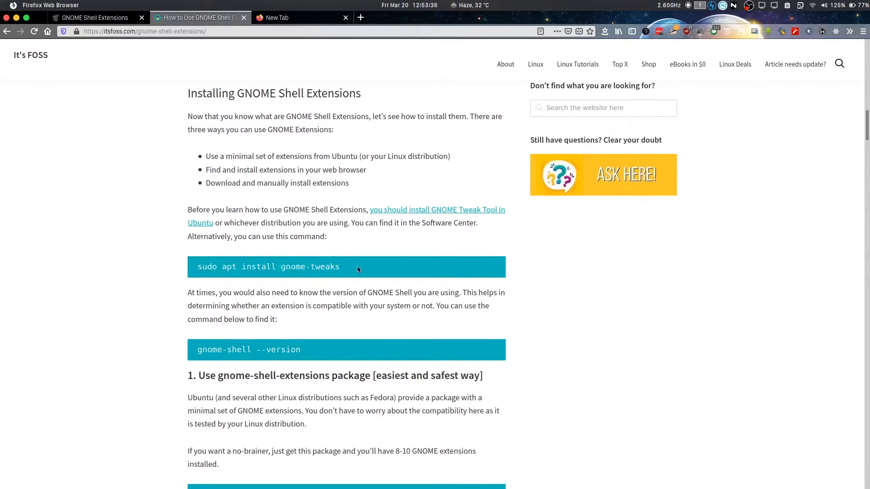
{"action": "double_click", "coordinate": [333, 268]}
{"action": "left_click", "coordinate": [497, 480]}
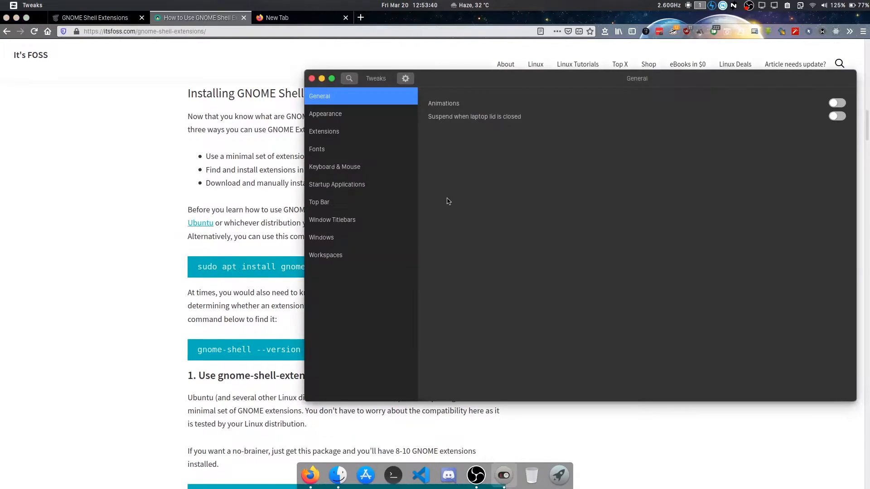
{"action": "left_click", "coordinate": [197, 279]}
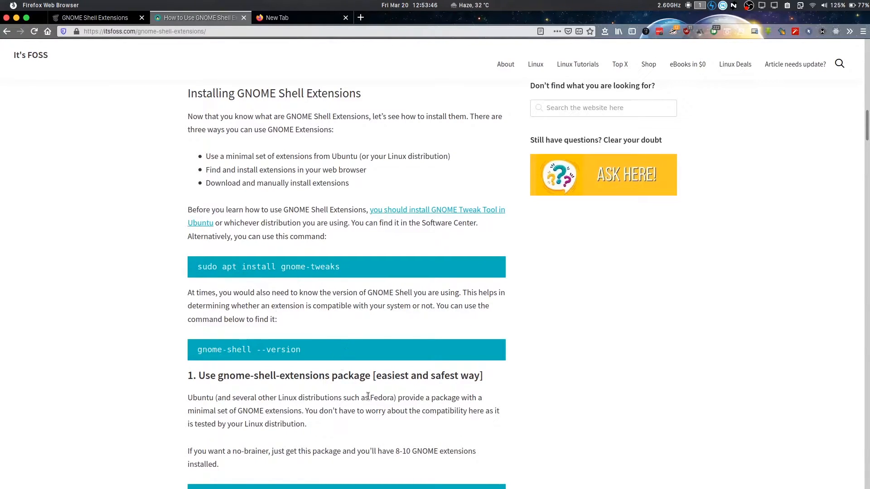
Examine section 1 on the gnome-shell-extensions package, highlighting its heading, the install command and the note about rebooting or restarting GNOME Shell.
{"action": "scroll", "coordinate": [346, 332], "scroll_direction": "down", "scroll_amount": 5}
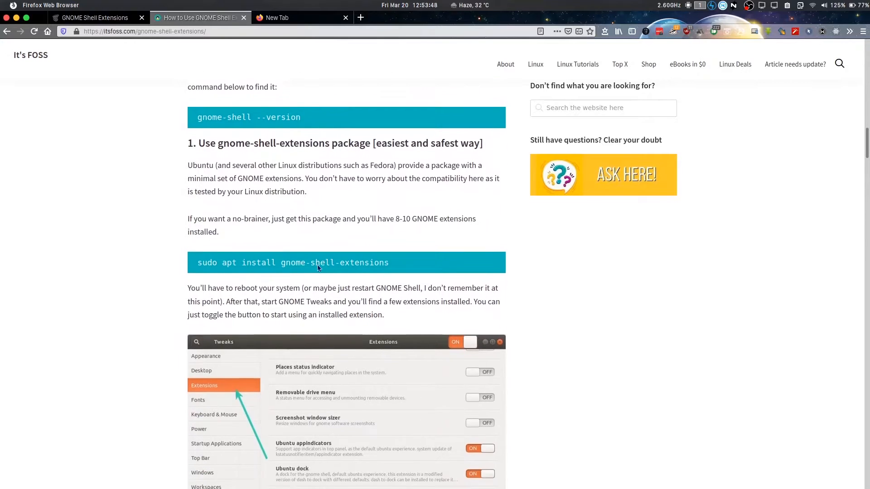
{"action": "left_click_drag", "start_coordinate": [188, 143], "coordinate": [480, 143]}
{"action": "left_click", "coordinate": [301, 252]}
{"action": "left_click_drag", "start_coordinate": [198, 263], "coordinate": [389, 270]}
{"action": "left_click", "coordinate": [390, 269]}
{"action": "left_click_drag", "start_coordinate": [187, 294], "coordinate": [233, 291]}
{"action": "left_click", "coordinate": [295, 297]}
{"action": "left_click", "coordinate": [234, 292]}
{"action": "left_click_drag", "start_coordinate": [312, 290], "coordinate": [426, 291]}
{"action": "left_click", "coordinate": [427, 290]}
Read section 2 on installing extensions from a web browser and compare its website link with the open GNOME Shell Extensions page.
{"action": "scroll", "coordinate": [341, 328], "scroll_direction": "down", "scroll_amount": 5}
{"action": "scroll", "coordinate": [311, 335], "scroll_direction": "down", "scroll_amount": 6}
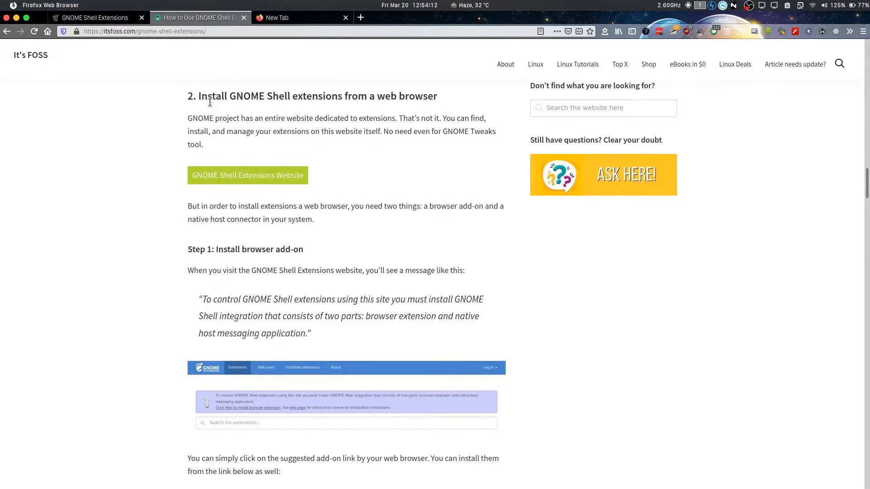
{"action": "left_click_drag", "start_coordinate": [200, 98], "coordinate": [414, 98]}
{"action": "left_click", "coordinate": [198, 137]}
{"action": "double_click", "coordinate": [193, 120]}
{"action": "left_click", "coordinate": [219, 139]}
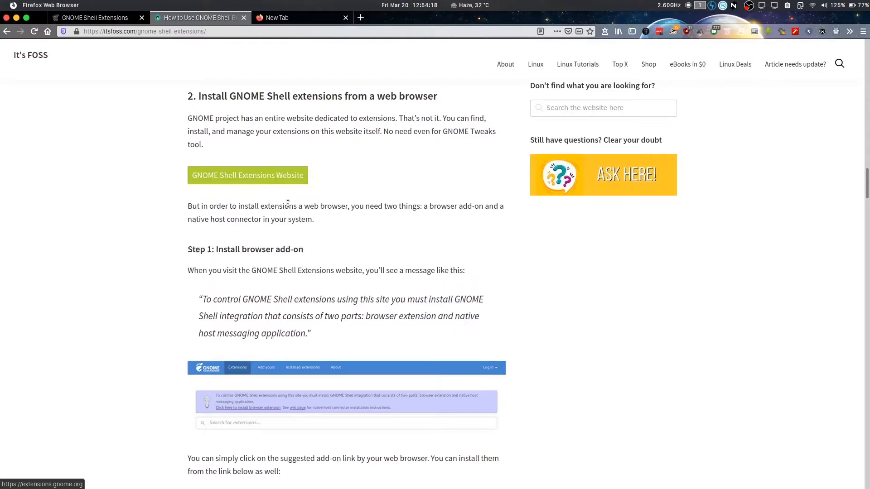
{"action": "right_click", "coordinate": [286, 178]}
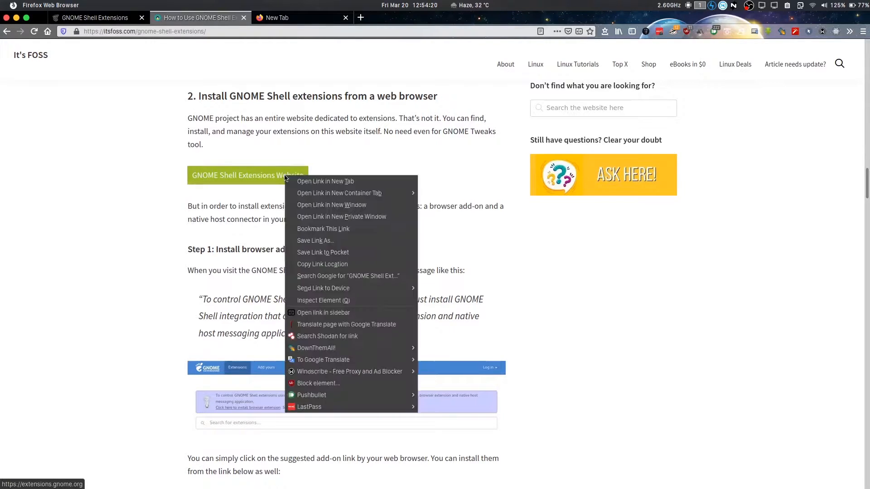
{"action": "left_click", "coordinate": [313, 149]}
{"action": "left_click", "coordinate": [116, 21]}
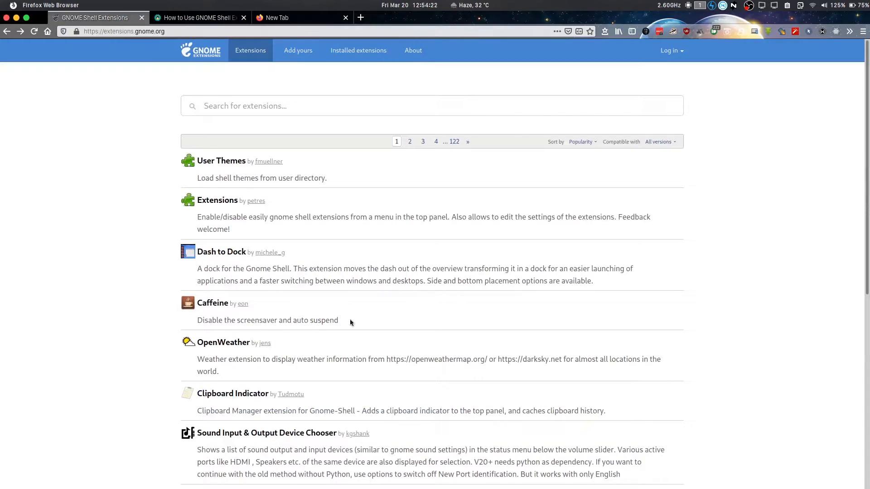
{"action": "left_click", "coordinate": [199, 18]}
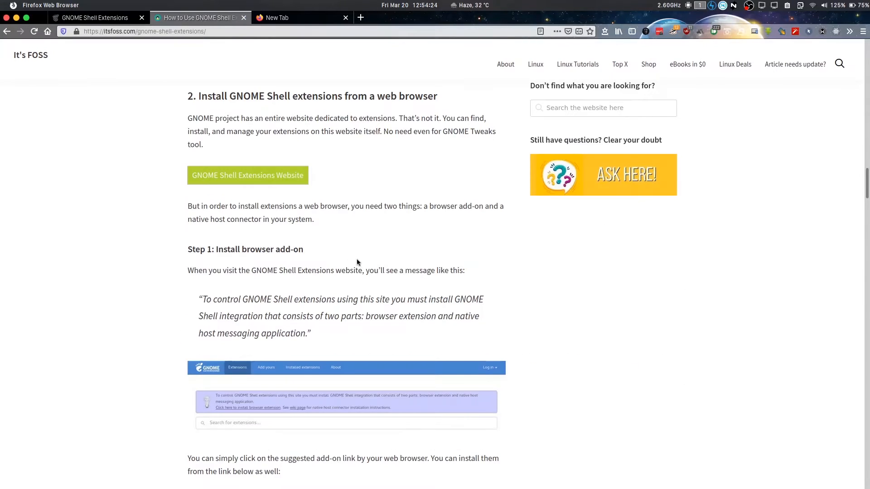
Review Step 1 of the article on installing the browser add-on, including the links for Chrome, Firefox and Opera.
{"action": "scroll", "coordinate": [239, 173], "scroll_direction": "down", "scroll_amount": 3}
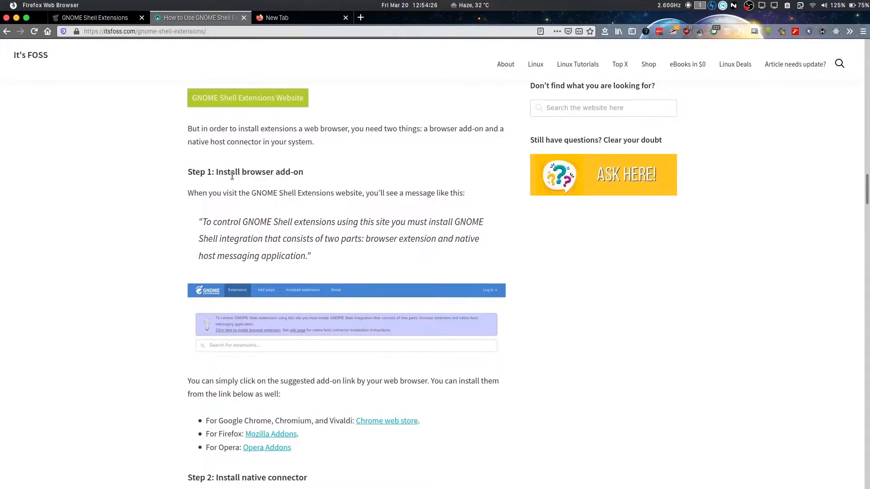
{"action": "left_click", "coordinate": [96, 23]}
{"action": "left_click", "coordinate": [179, 14]}
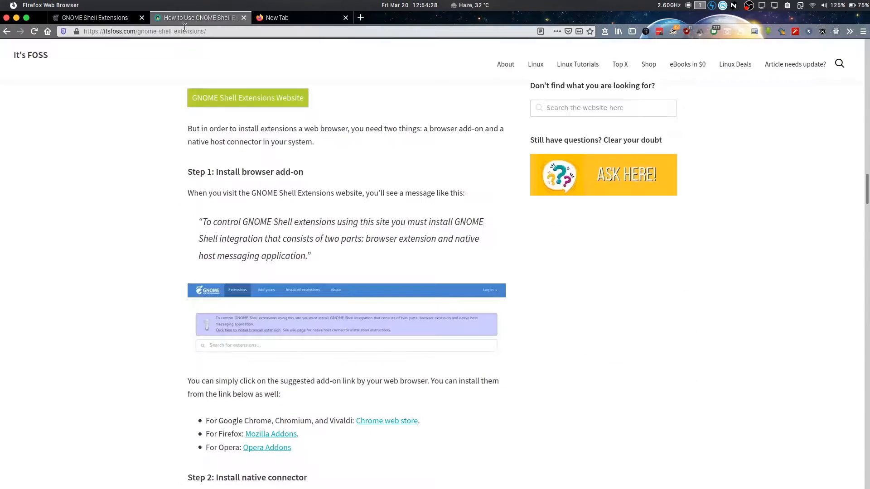
{"action": "scroll", "coordinate": [208, 274], "scroll_direction": "down", "scroll_amount": 2}
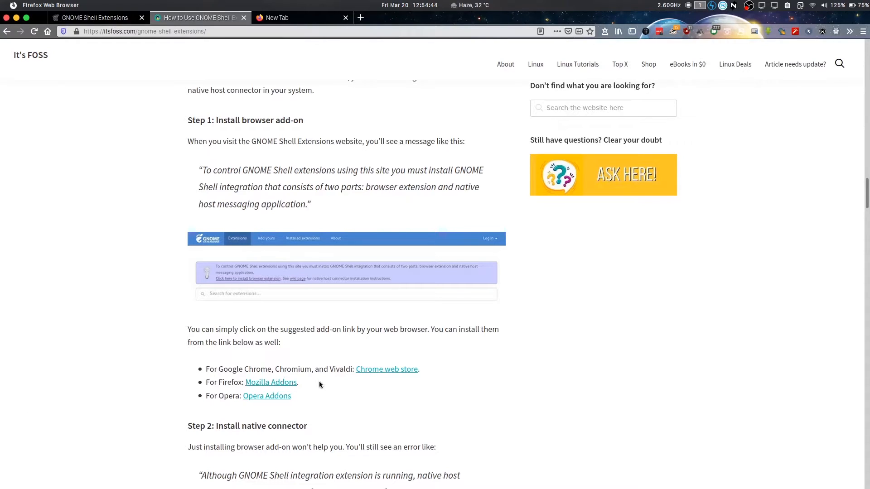
{"action": "scroll", "coordinate": [319, 383], "scroll_direction": "down", "scroll_amount": 3}
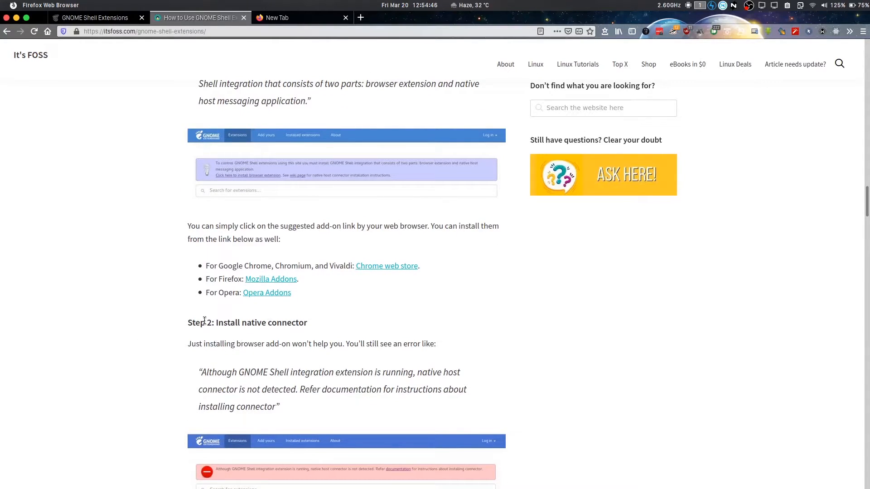
{"action": "scroll", "coordinate": [222, 359], "scroll_direction": "down", "scroll_amount": 4}
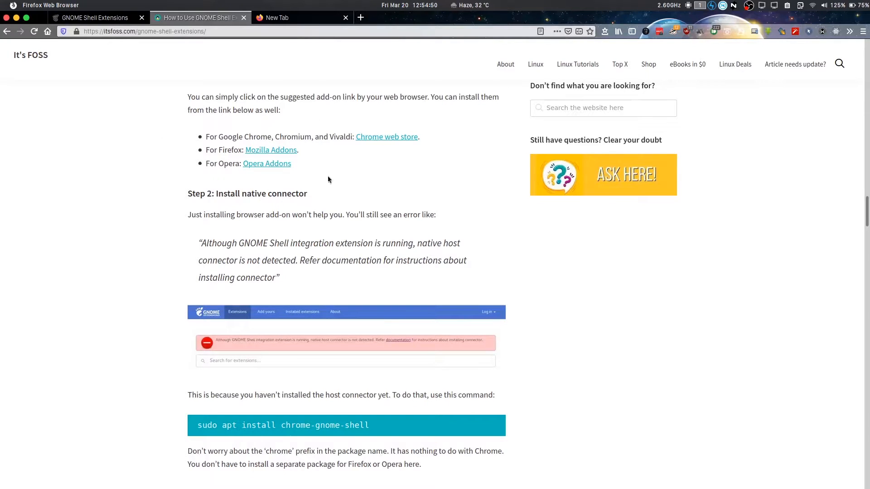
Highlight the native connector command sudo apt install chrome-gnome-shell in Step 2 of the article.
{"action": "scroll", "coordinate": [325, 419], "scroll_direction": "down", "scroll_amount": 3}
{"action": "left_click_drag", "start_coordinate": [197, 333], "coordinate": [368, 328]}
{"action": "left_click", "coordinate": [299, 321]}
{"action": "left_click_drag", "start_coordinate": [299, 321], "coordinate": [195, 322]}
{"action": "left_click", "coordinate": [376, 322]}
{"action": "left_click", "coordinate": [228, 322]}
Copy the command sudo apt install chrome-gnome-shell from the article and paste it at the prompt of a Terminal window.
{"action": "mouse_move", "coordinate": [420, 483]}
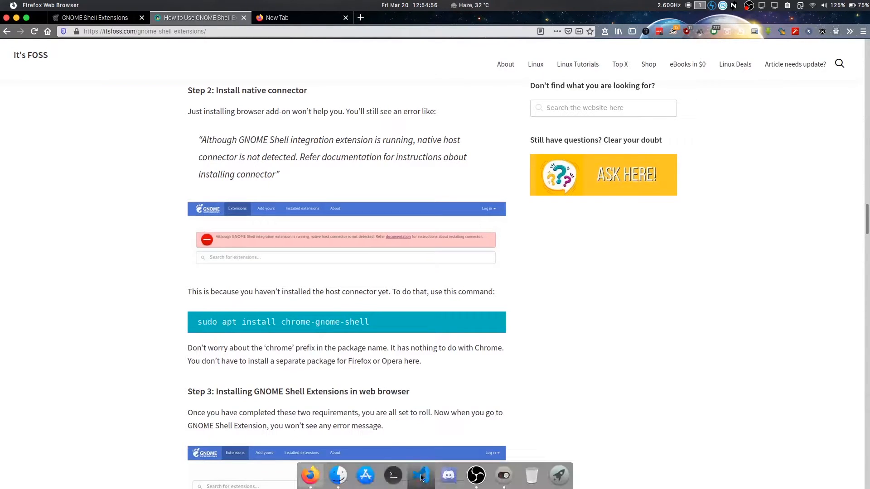
{"action": "left_click", "coordinate": [393, 476]}
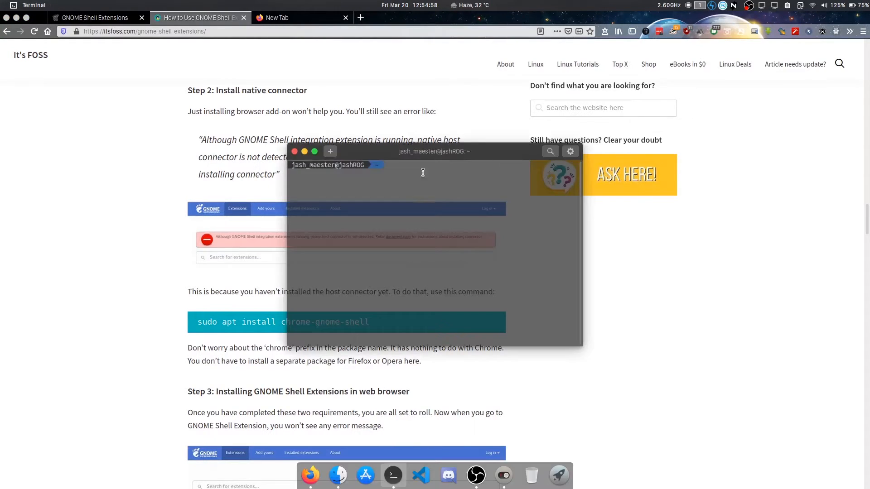
{"action": "left_click_drag", "start_coordinate": [429, 157], "coordinate": [576, 127]}
{"action": "left_click_drag", "start_coordinate": [371, 322], "coordinate": [353, 324]}
{"action": "key", "text": "super+c"}
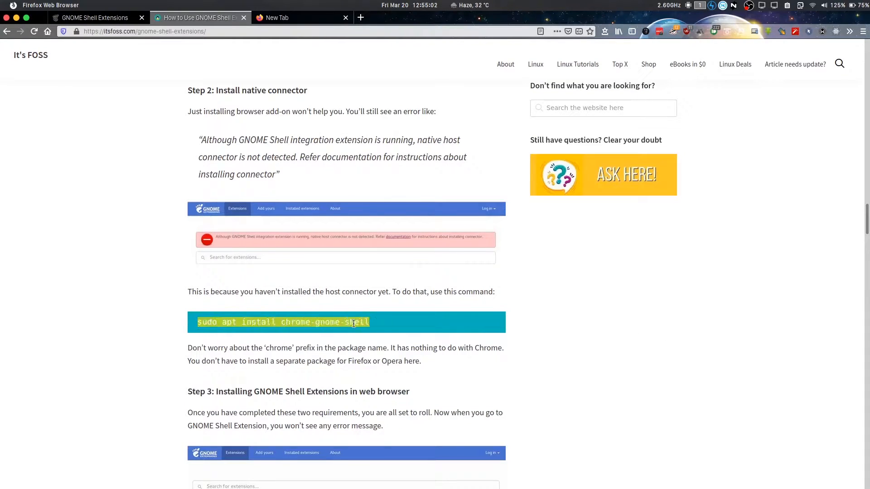
{"action": "left_click", "coordinate": [393, 474]}
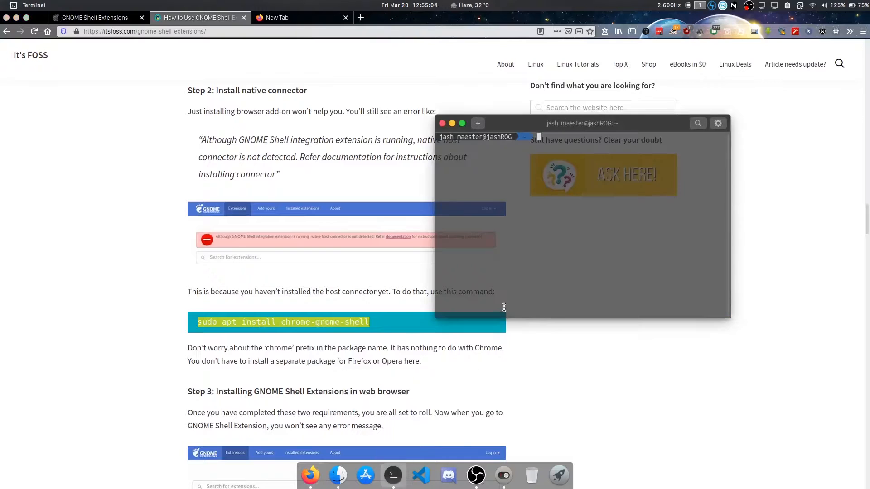
{"action": "middle_click", "coordinate": [529, 272]}
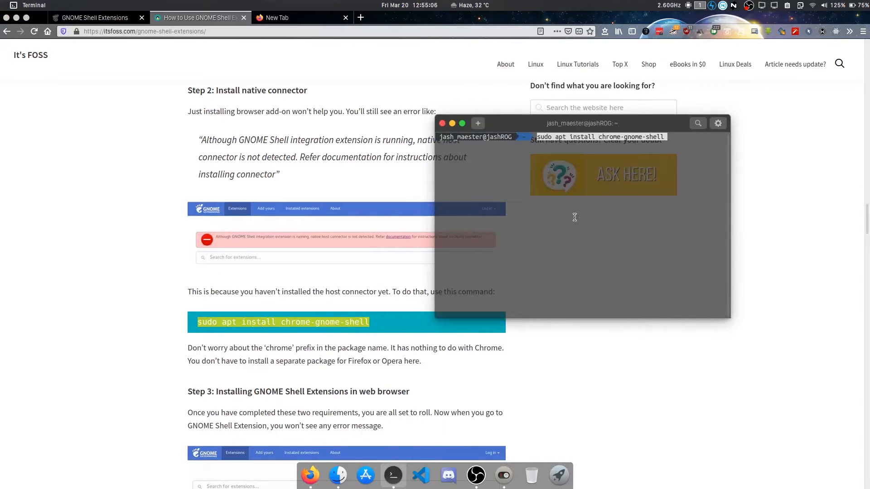
Erase the pasted command from the prompt and close the Terminal window.
{"action": "key", "text": "Left"}
{"action": "key", "text": "BackSpace"}
{"action": "key", "text": "BackSpace"}
{"action": "key", "text": "BackSpace"}
{"action": "key", "text": "BackSpace"}
{"action": "key", "text": "BackSpace"}
{"action": "key", "text": "BackSpace"}
{"action": "key", "text": "BackSpace"}
{"action": "key", "text": "BackSpace"}
{"action": "key", "text": "BackSpace"}
{"action": "key", "text": "BackSpace"}
{"action": "key", "text": "BackSpace"}
{"action": "key", "text": "BackSpace"}
{"action": "key", "text": "BackSpace"}
{"action": "key", "text": "BackSpace"}
{"action": "key", "text": "BackSpace"}
{"action": "key", "text": "BackSpace"}
{"action": "key", "text": "BackSpace"}
{"action": "key", "text": "BackSpace"}
{"action": "key", "text": "BackSpace"}
{"action": "key", "text": "BackSpace"}
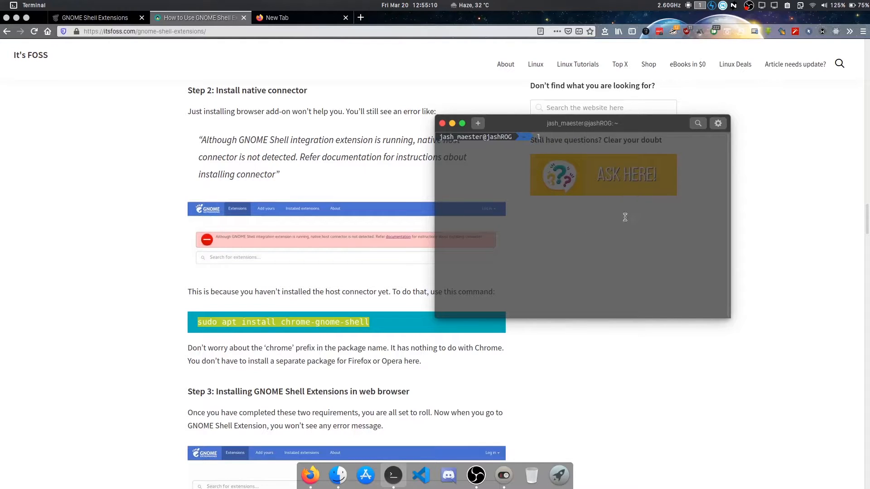
{"action": "left_click", "coordinate": [443, 123]}
Read the article's note on the 'chrome' package name prefix and on separate packages for Firefox or Opera.
{"action": "scroll", "coordinate": [419, 293], "scroll_direction": "down", "scroll_amount": 4}
{"action": "left_click", "coordinate": [392, 262]}
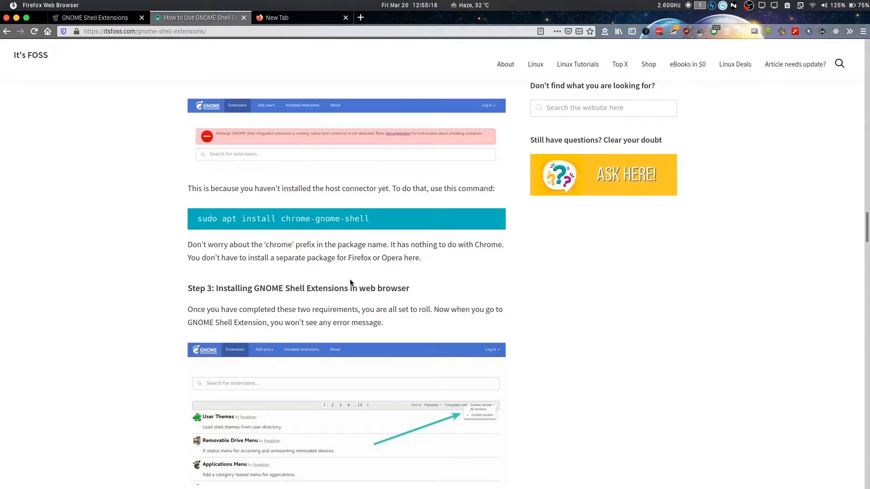
{"action": "scroll", "coordinate": [350, 283], "scroll_direction": "down", "scroll_amount": 4}
{"action": "left_click_drag", "start_coordinate": [221, 155], "coordinate": [361, 155]}
{"action": "left_click", "coordinate": [361, 156]}
{"action": "double_click", "coordinate": [279, 146]}
{"action": "left_click_drag", "start_coordinate": [278, 145], "coordinate": [385, 161]}
{"action": "left_click", "coordinate": [412, 160]}
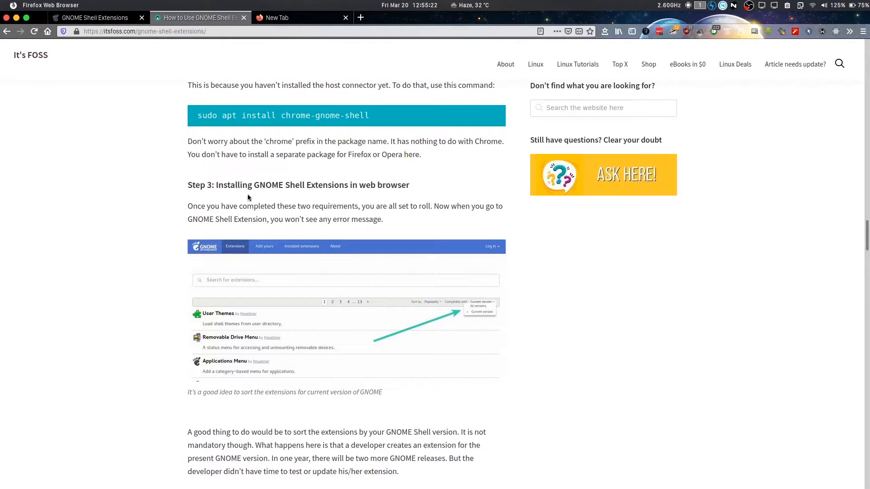
Review Step 3 on installing GNOME Shell extensions in the web browser, including the advice on sorting by GNOME version.
{"action": "double_click", "coordinate": [310, 187]}
{"action": "left_click", "coordinate": [324, 217]}
{"action": "scroll", "coordinate": [359, 250], "scroll_direction": "down", "scroll_amount": 4}
{"action": "scroll", "coordinate": [357, 243], "scroll_direction": "up", "scroll_amount": 1}
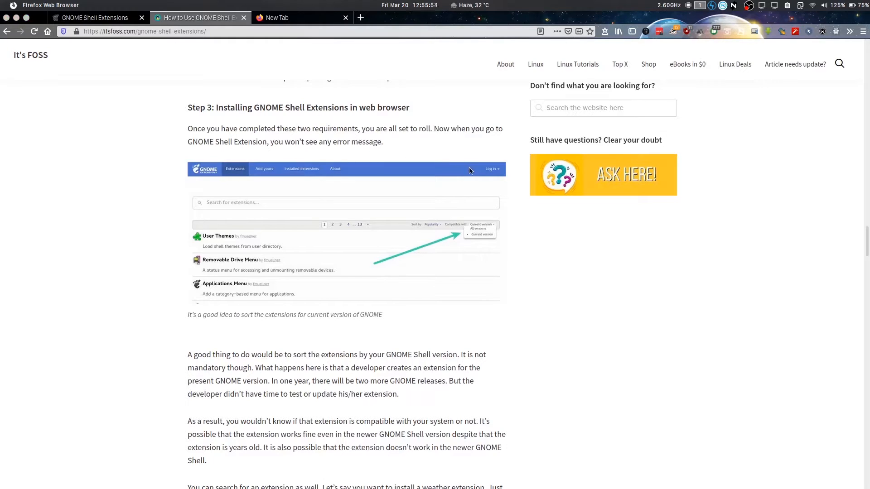
{"action": "scroll", "coordinate": [155, 210], "scroll_direction": "up", "scroll_amount": 2}
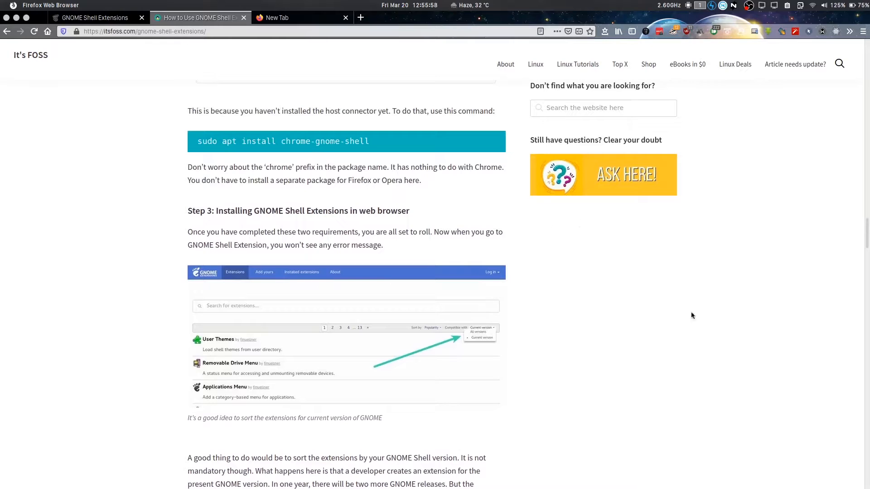
{"action": "scroll", "coordinate": [463, 318], "scroll_direction": "down", "scroll_amount": 3}
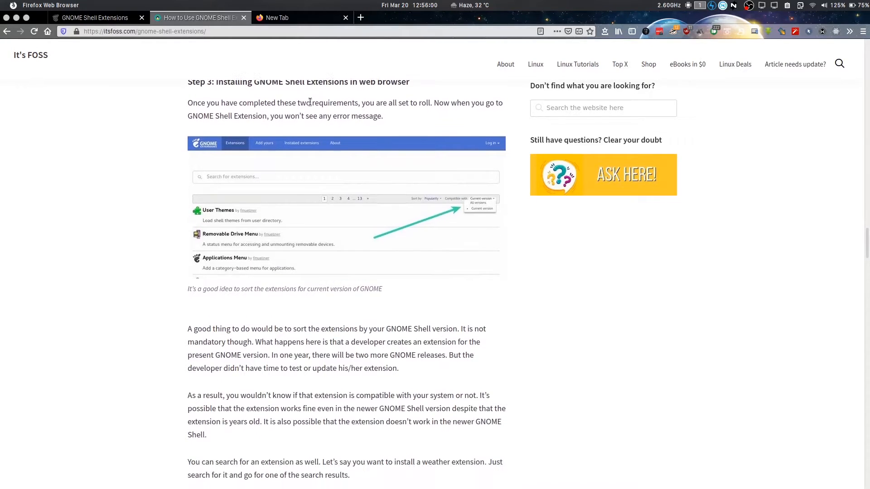
{"action": "scroll", "coordinate": [337, 234], "scroll_direction": "up", "scroll_amount": 1}
{"action": "left_click_drag", "start_coordinate": [218, 133], "coordinate": [354, 143]}
{"action": "left_click", "coordinate": [382, 144]}
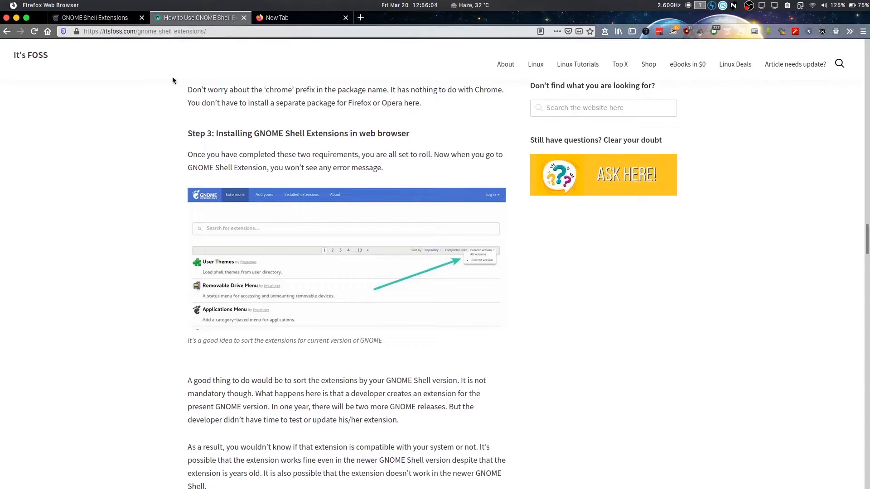
Filter the extensions on the GNOME Shell Extensions site to those compatible with the current version and look through the list.
{"action": "left_click", "coordinate": [93, 18]}
{"action": "left_click", "coordinate": [660, 142]}
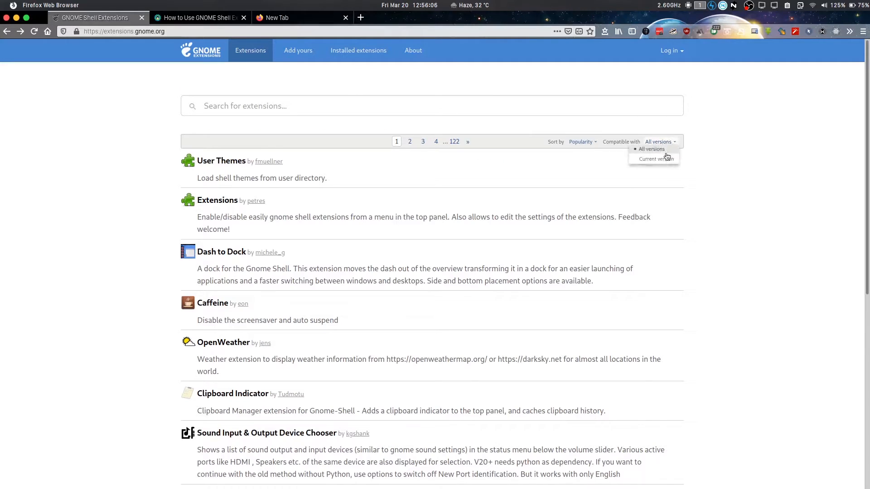
{"action": "left_click", "coordinate": [662, 160]}
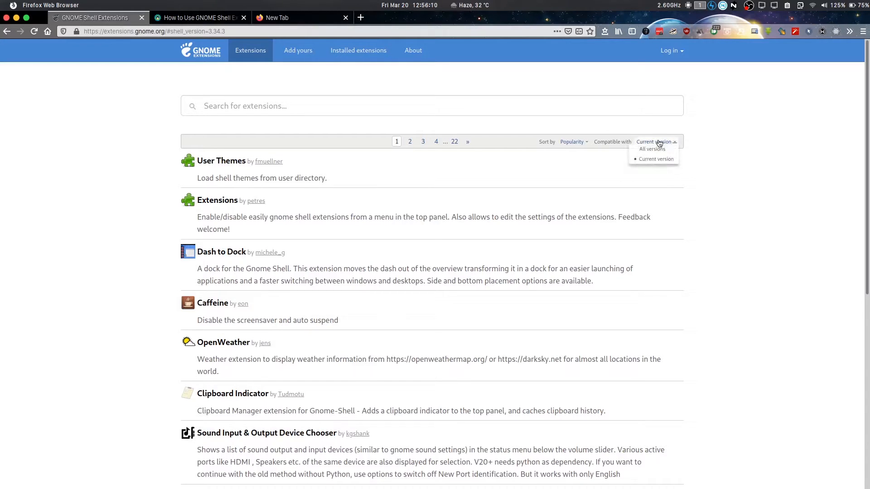
{"action": "scroll", "coordinate": [438, 440], "scroll_direction": "down", "scroll_amount": 5}
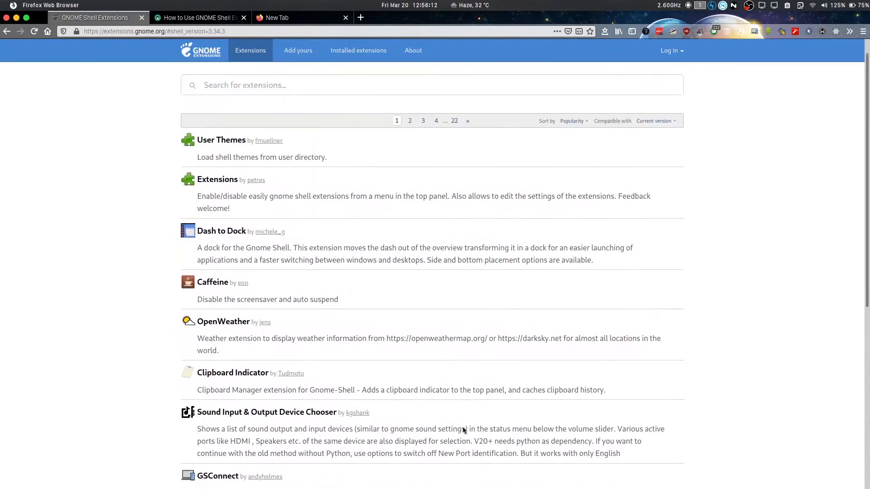
{"action": "scroll", "coordinate": [245, 353], "scroll_direction": "up", "scroll_amount": 5}
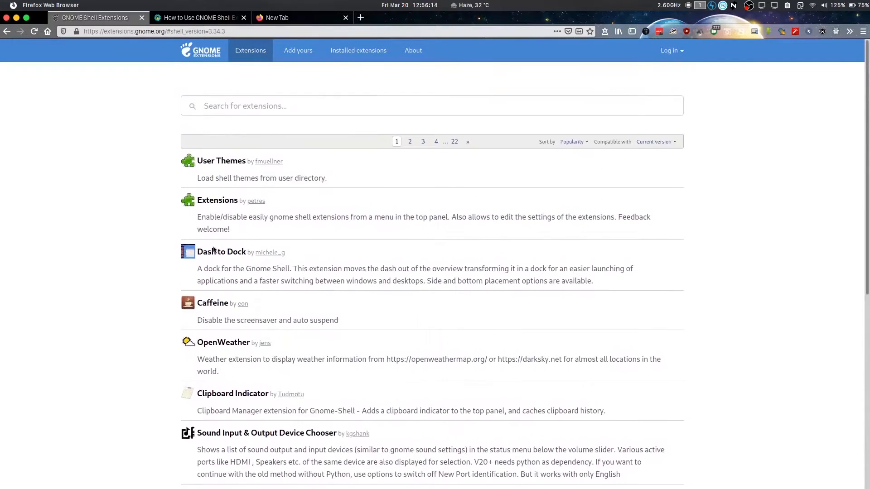
Return to the It's FOSS article and examine how the toggle button on an extension's page installs and activates it.
{"action": "left_click", "coordinate": [203, 21]}
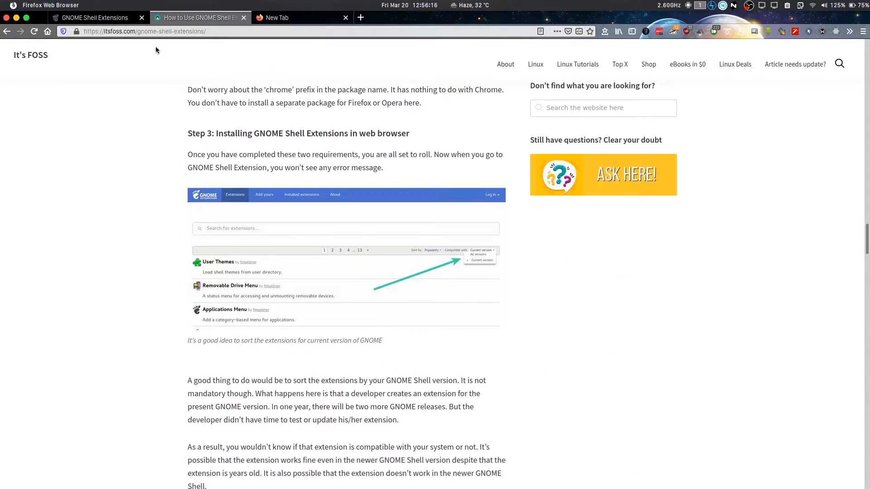
{"action": "key", "text": "ctrl+shift+Tab"}
{"action": "left_click_drag", "start_coordinate": [207, 30], "coordinate": [227, 33]}
{"action": "left_click", "coordinate": [131, 107]}
{"action": "left_click", "coordinate": [194, 18]}
{"action": "scroll", "coordinate": [395, 280], "scroll_direction": "down", "scroll_amount": 8}
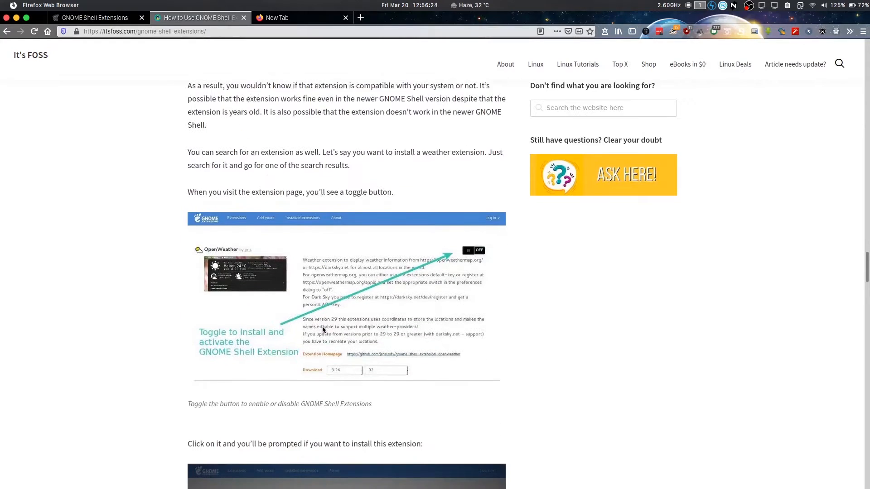
{"action": "scroll", "coordinate": [317, 209], "scroll_direction": "up", "scroll_amount": 1}
{"action": "scroll", "coordinate": [317, 263], "scroll_direction": "down", "scroll_amount": 2}
Read the article's sections on configuring, managing and manually installing extensions, and close the article.
{"action": "scroll", "coordinate": [317, 263], "scroll_direction": "down", "scroll_amount": 20}
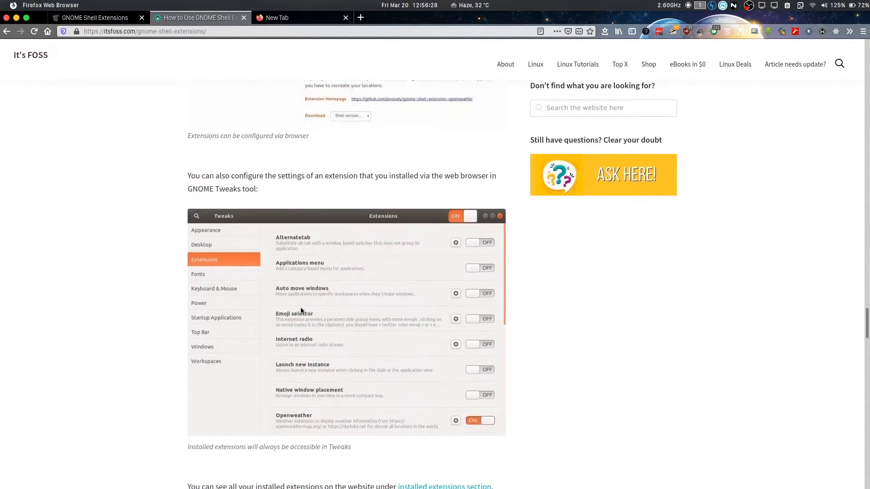
{"action": "scroll", "coordinate": [284, 313], "scroll_direction": "down", "scroll_amount": 6}
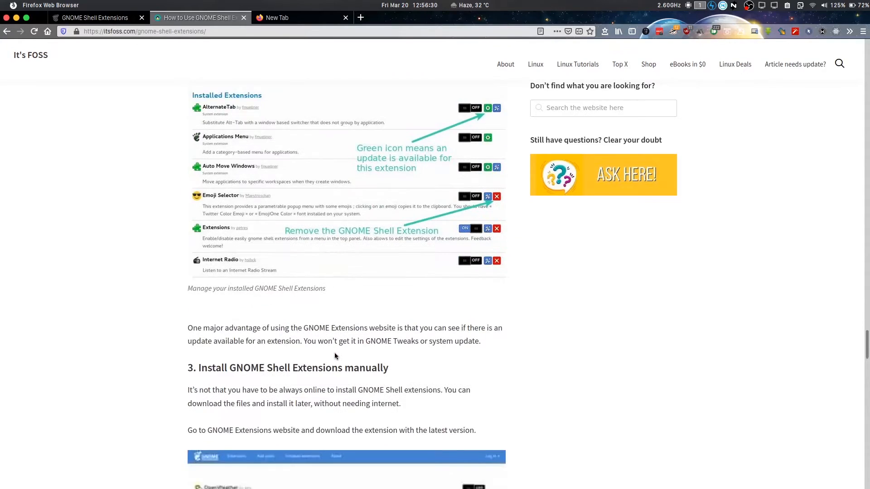
{"action": "scroll", "coordinate": [251, 283], "scroll_direction": "down", "scroll_amount": 6}
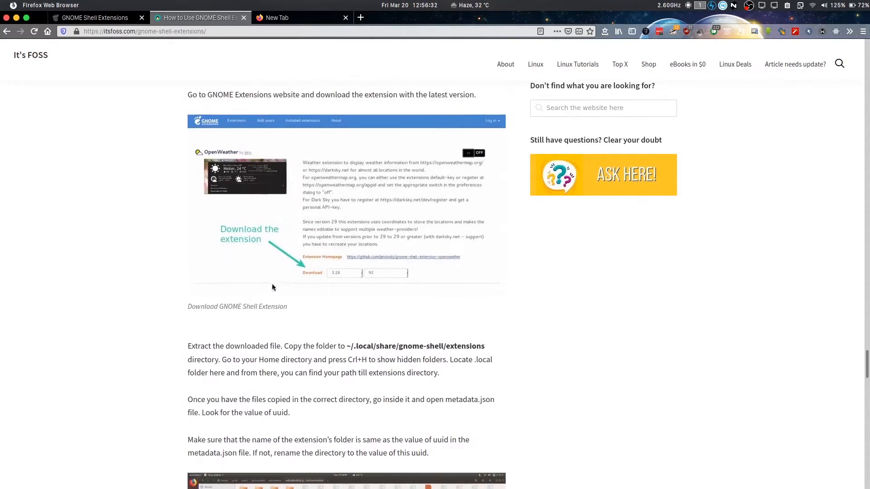
{"action": "scroll", "coordinate": [310, 276], "scroll_direction": "up", "scroll_amount": 5}
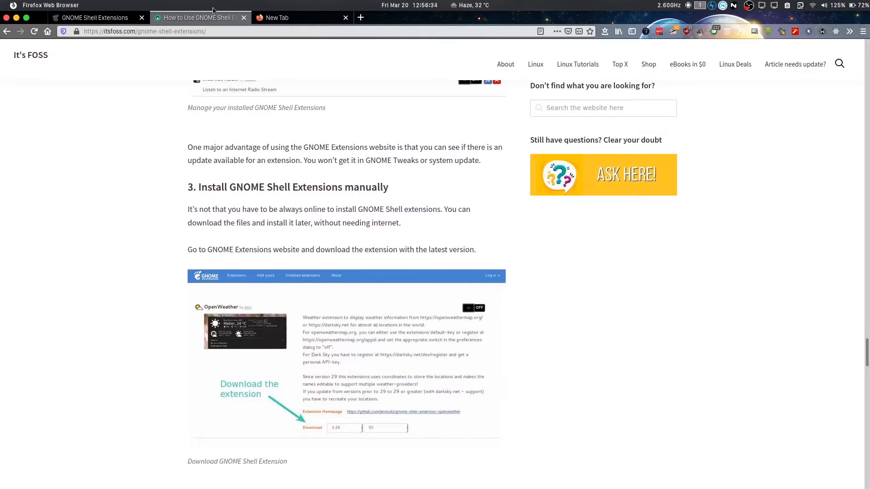
{"action": "left_click", "coordinate": [243, 18]}
Switch to Ubuntu Software and show the Shell Extensions section of the Add-ons category.
{"action": "mouse_move", "coordinate": [392, 485]}
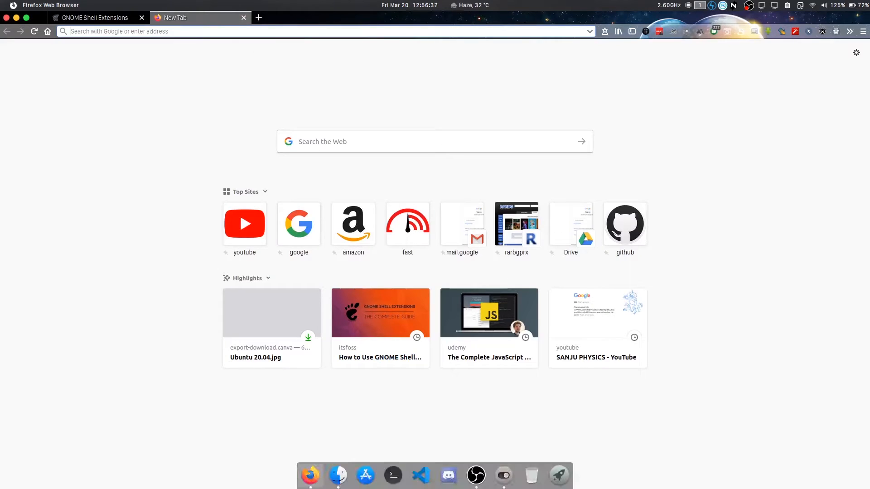
{"action": "left_click", "coordinate": [371, 480]}
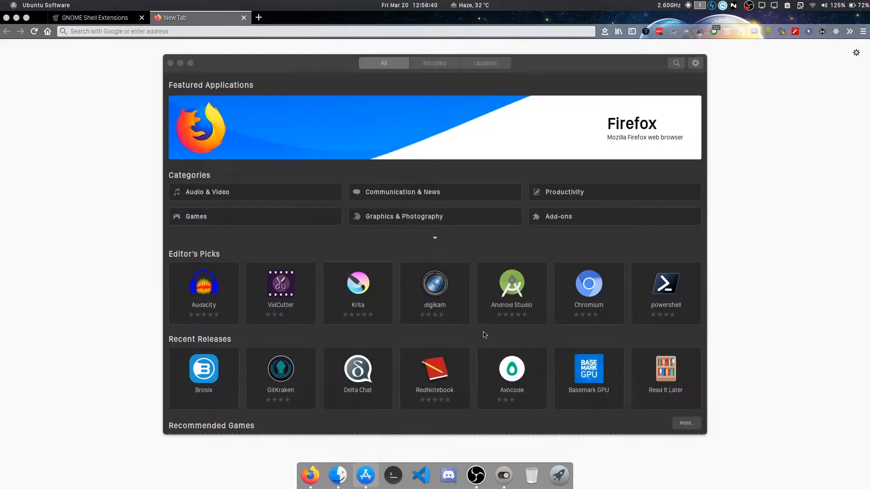
{"action": "left_click", "coordinate": [435, 237]}
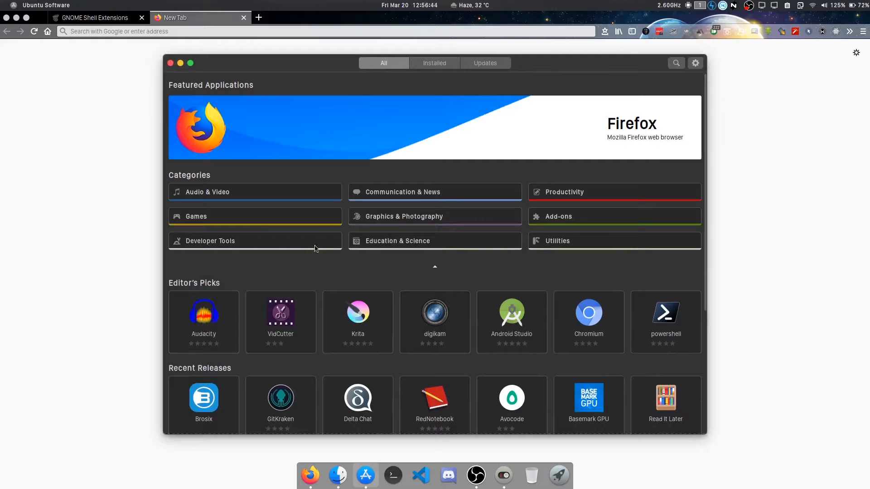
{"action": "left_click", "coordinate": [568, 226]}
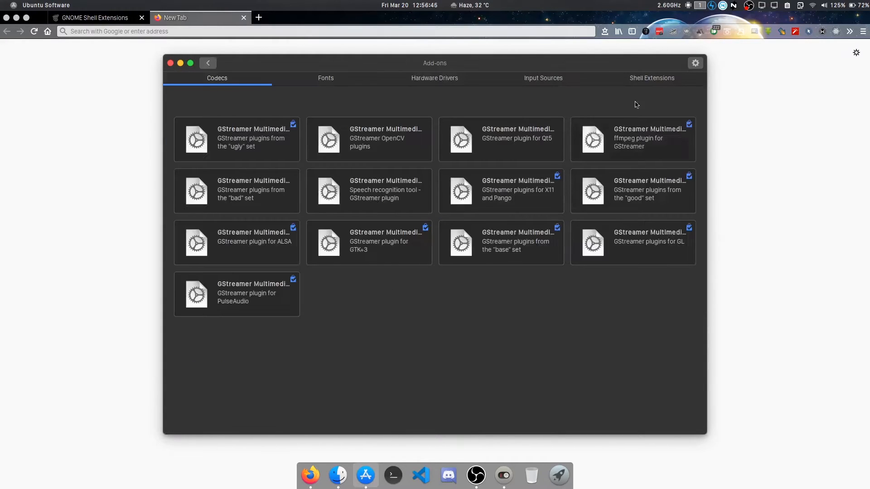
{"action": "left_click", "coordinate": [649, 79]}
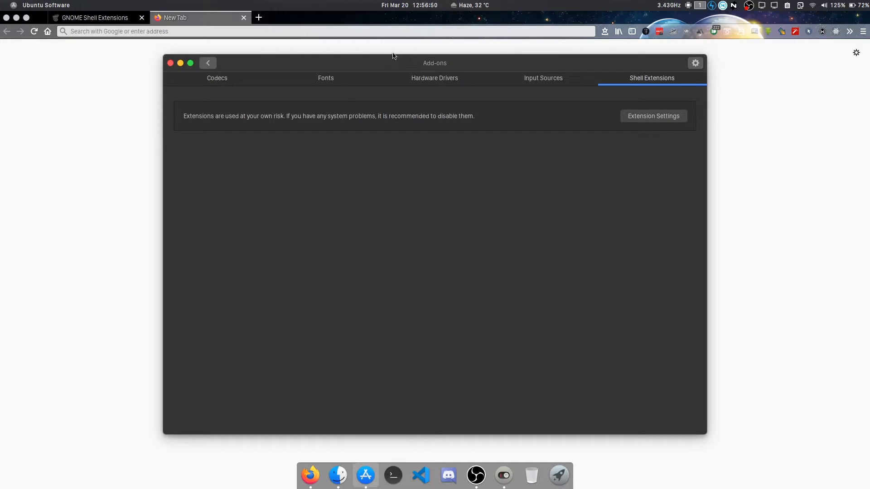
Enlarge the Ubuntu Software window and look through the list of available shell extensions.
{"action": "left_click_drag", "start_coordinate": [405, 61], "coordinate": [397, 55]}
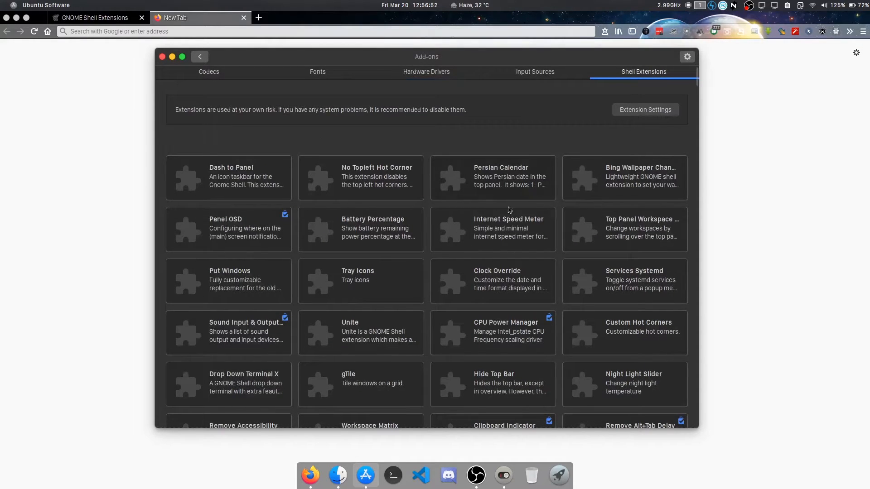
{"action": "left_click_drag", "start_coordinate": [697, 426], "coordinate": [729, 452]}
{"action": "scroll", "coordinate": [574, 252], "scroll_direction": "down", "scroll_amount": 10}
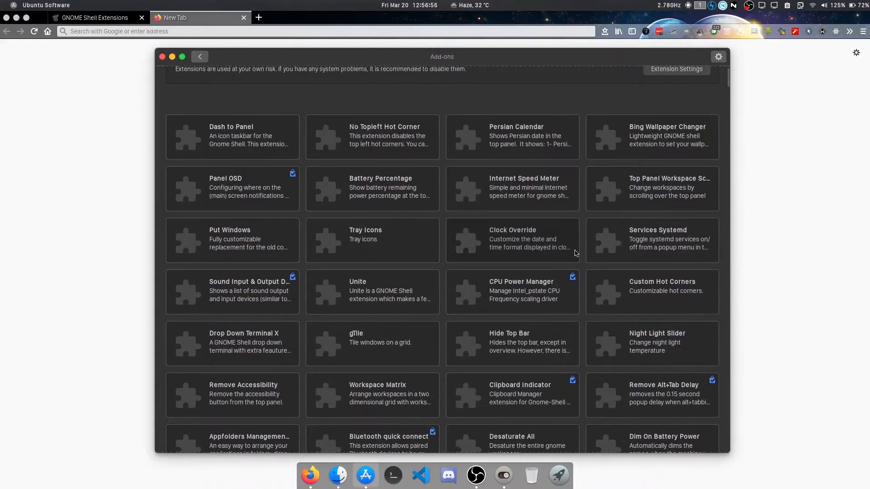
{"action": "scroll", "coordinate": [576, 259], "scroll_direction": "down", "scroll_amount": 15}
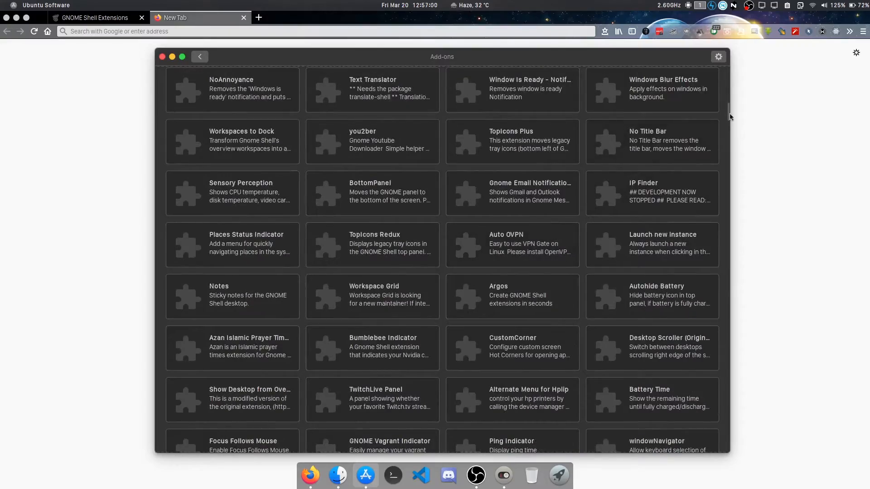
{"action": "left_click_drag", "start_coordinate": [730, 117], "coordinate": [709, 336]}
{"action": "scroll", "coordinate": [717, 232], "scroll_direction": "up", "scroll_amount": 15}
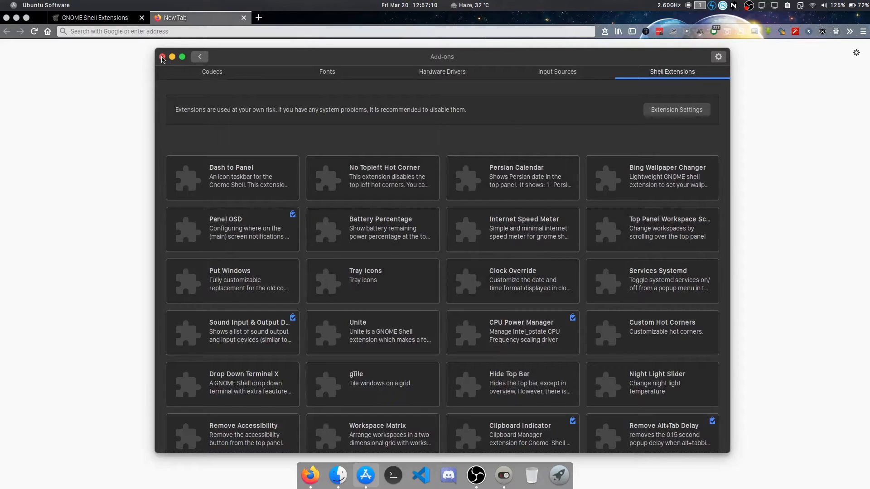
Examine the Put Windows extension's page, including its note on unsupported gnome-shell versions, and return to the extension list.
{"action": "left_click", "coordinate": [248, 272]}
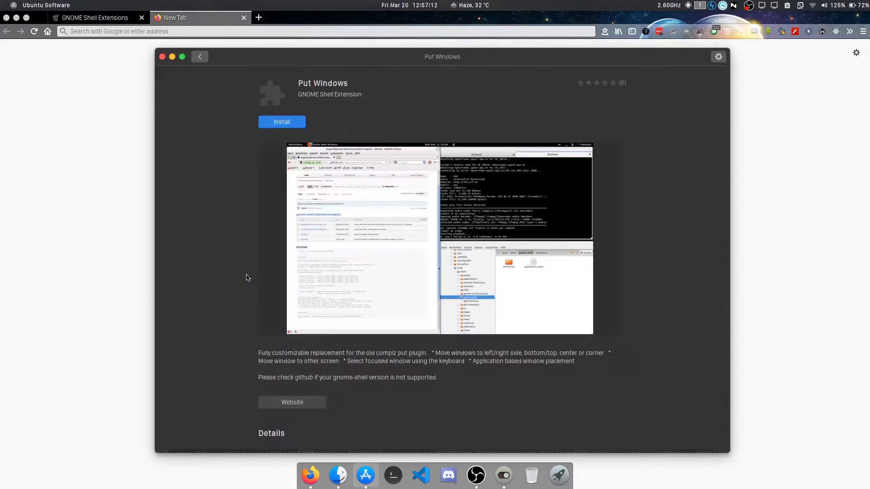
{"action": "scroll", "coordinate": [363, 204], "scroll_direction": "down", "scroll_amount": 5}
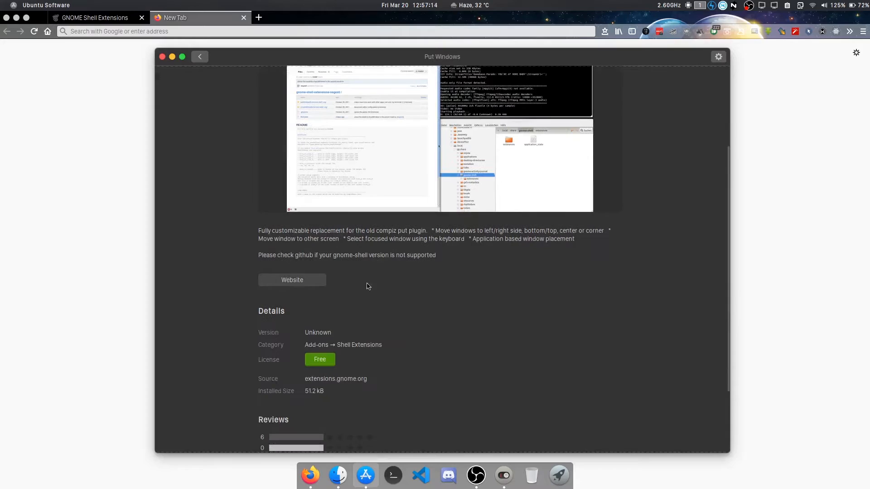
{"action": "left_click_drag", "start_coordinate": [284, 256], "coordinate": [435, 267]}
{"action": "left_click", "coordinate": [343, 252]}
{"action": "scroll", "coordinate": [435, 268], "scroll_direction": "up", "scroll_amount": 5}
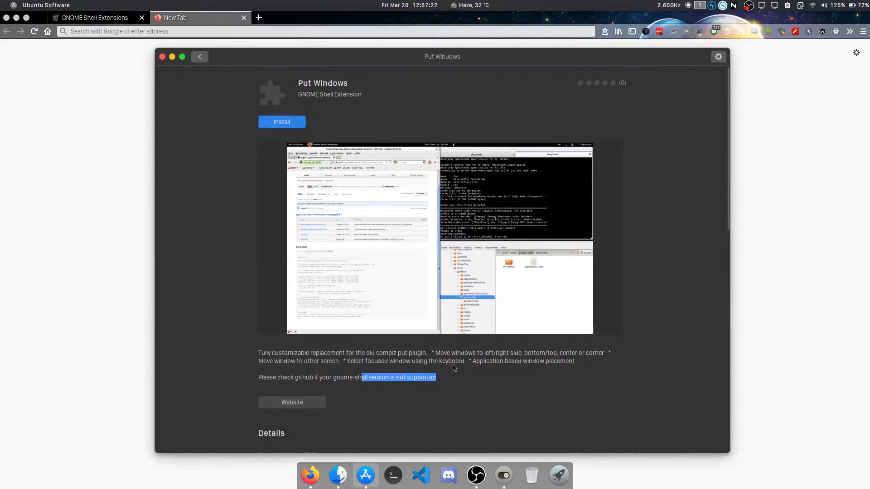
{"action": "left_click", "coordinate": [410, 382]}
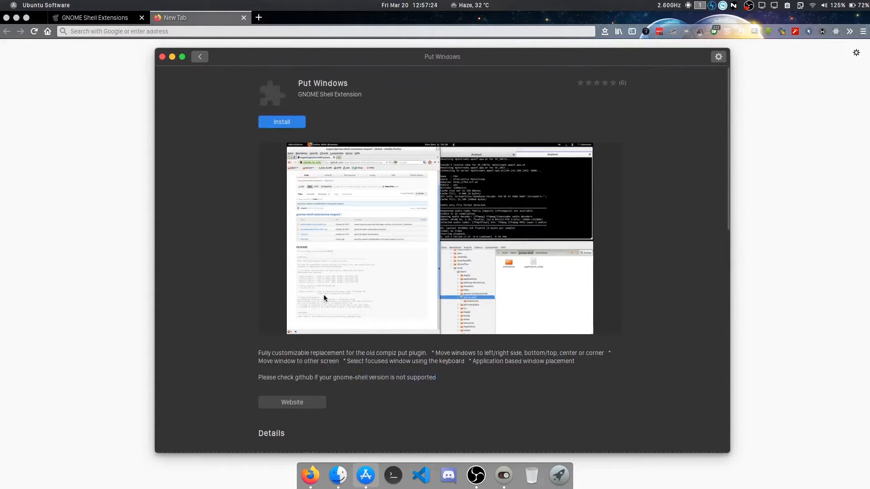
{"action": "left_click", "coordinate": [200, 57]}
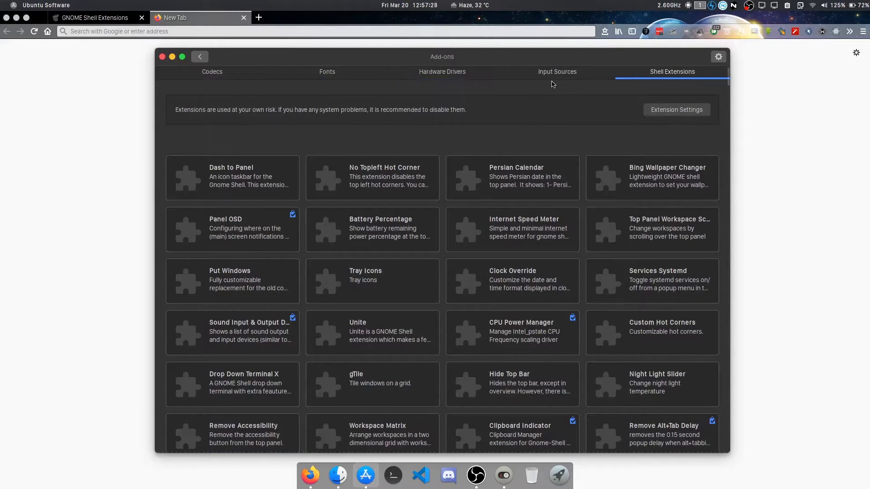
Close Ubuntu Software and the empty browser tab, leaving the GNOME Shell Extensions site showing.
{"action": "left_click", "coordinate": [161, 57]}
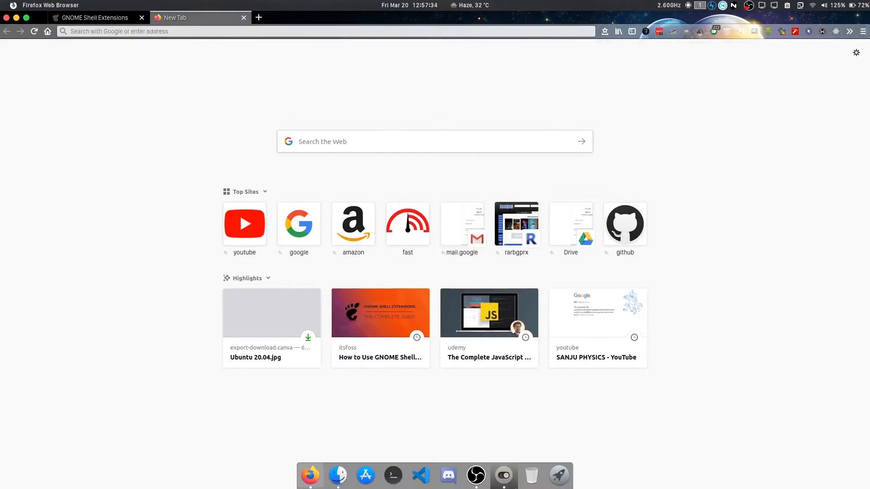
{"action": "left_click", "coordinate": [109, 21]}
{"action": "left_click", "coordinate": [223, 20]}
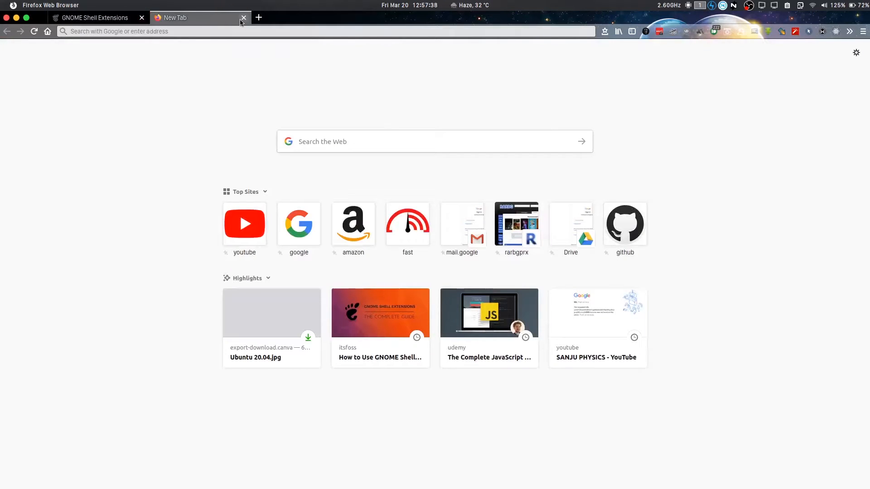
{"action": "left_click", "coordinate": [242, 19]}
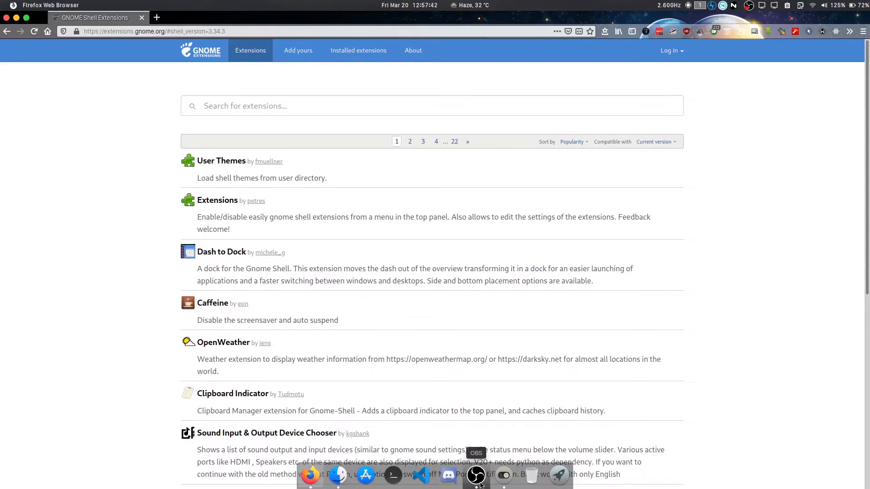
Switch to Tweaks, move its window up, and show the installed extensions.
{"action": "left_click", "coordinate": [503, 475]}
{"action": "left_click_drag", "start_coordinate": [475, 81], "coordinate": [423, 71]}
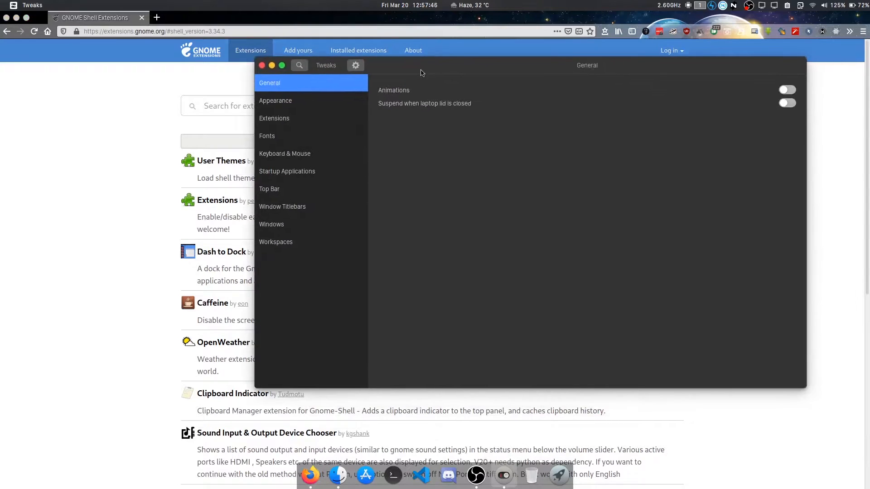
{"action": "left_click", "coordinate": [277, 119]}
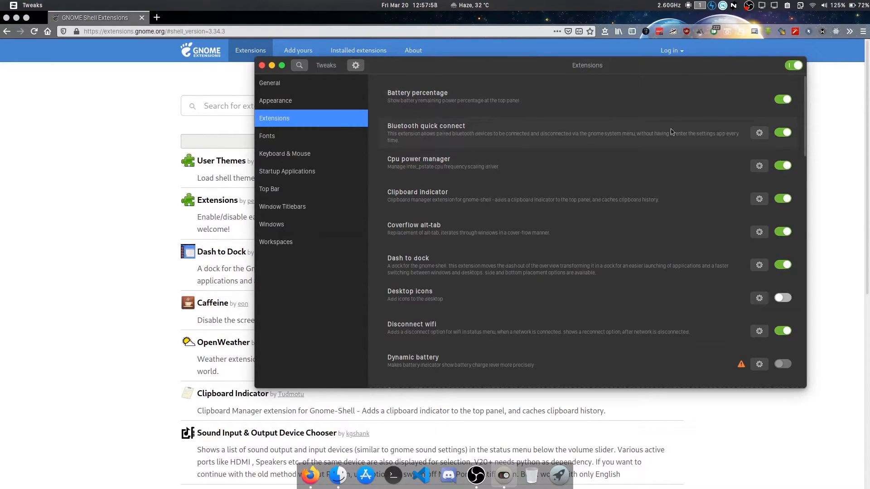
Inspect the Bluetooth quick connect extension's settings and the Cpu power manager's performance options.
{"action": "left_click", "coordinate": [759, 134]}
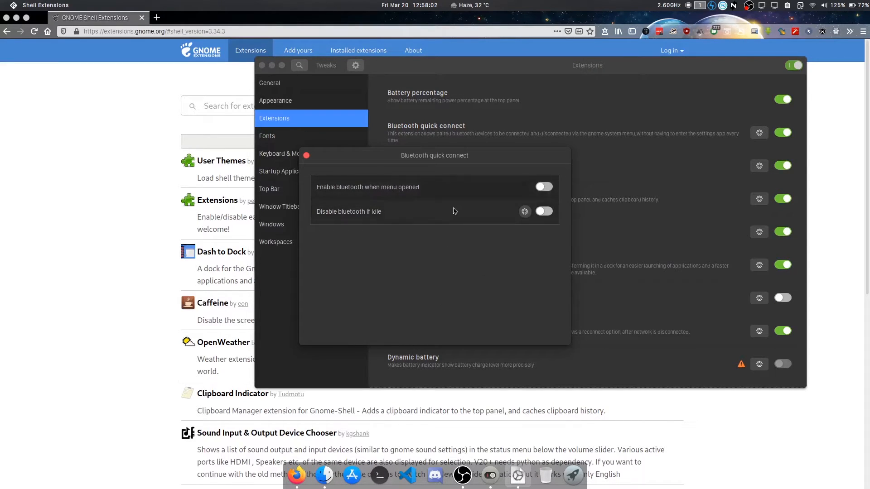
{"action": "left_click", "coordinate": [306, 156]}
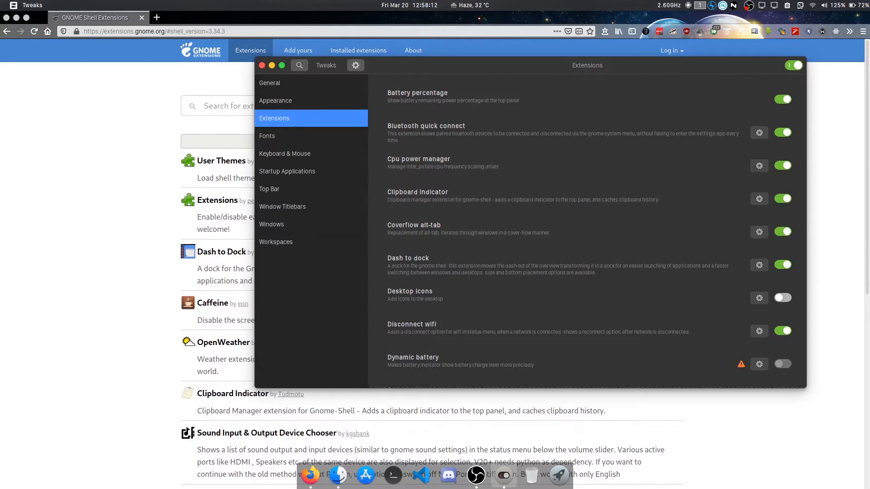
{"action": "left_click", "coordinate": [678, 4]}
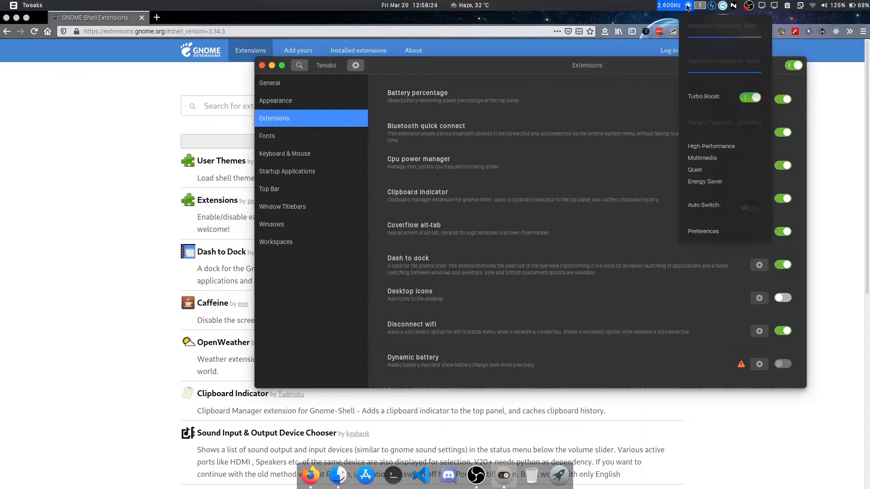
{"action": "left_click", "coordinate": [657, 74]}
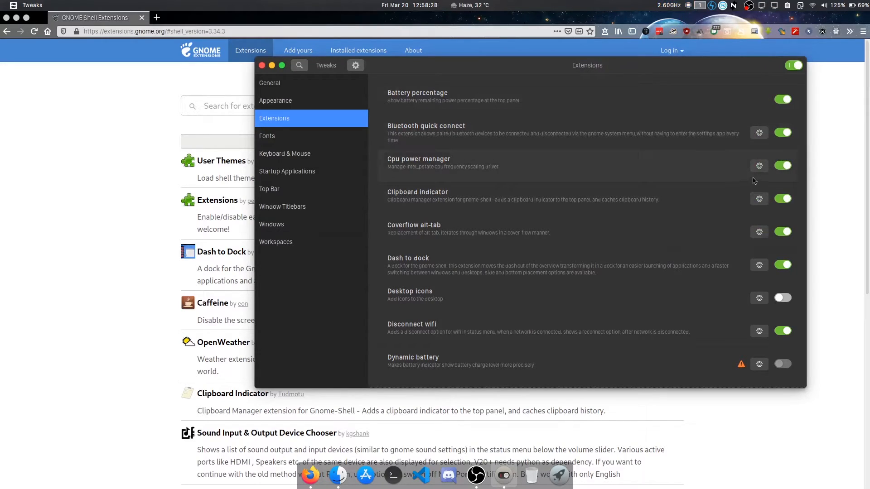
Inspect the Clipboard indicator extension's settings and the clipboard history it keeps.
{"action": "left_click", "coordinate": [758, 199]}
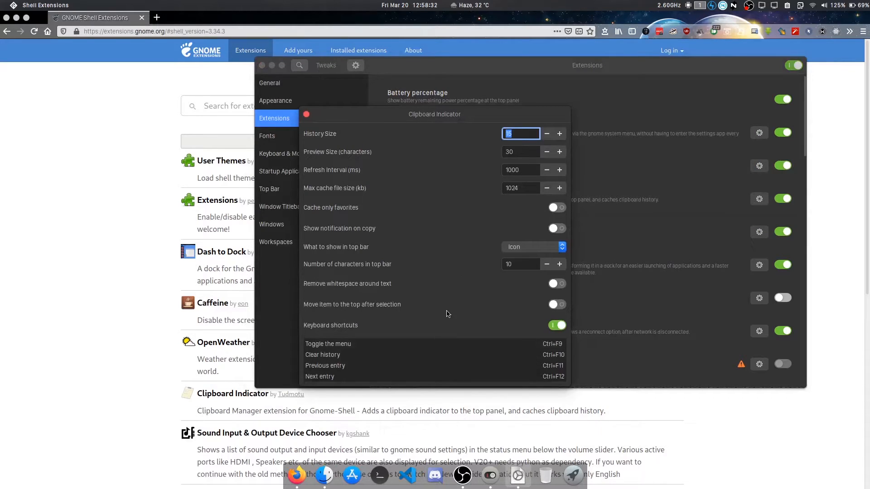
{"action": "left_click", "coordinate": [307, 114]}
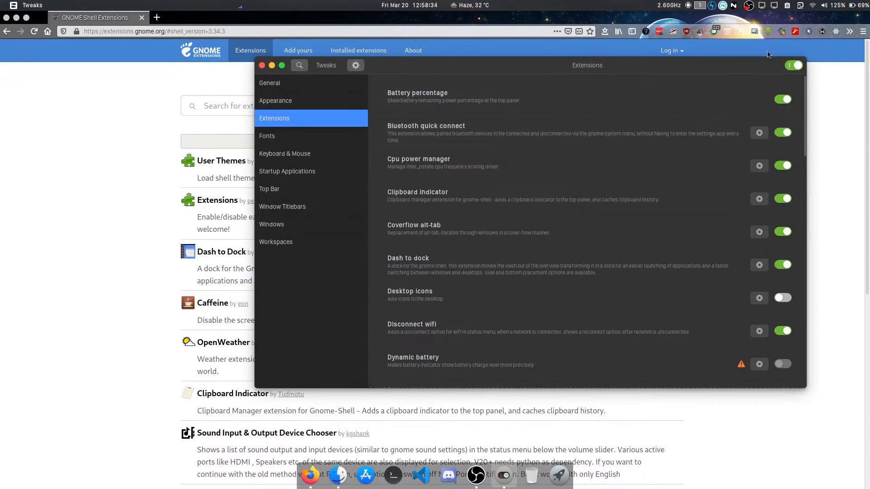
{"action": "left_click", "coordinate": [787, 5]}
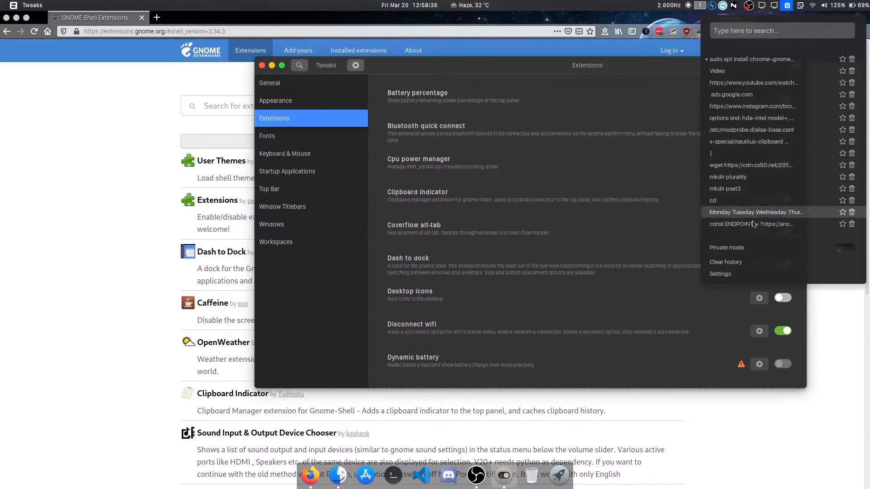
{"action": "left_click", "coordinate": [637, 69]}
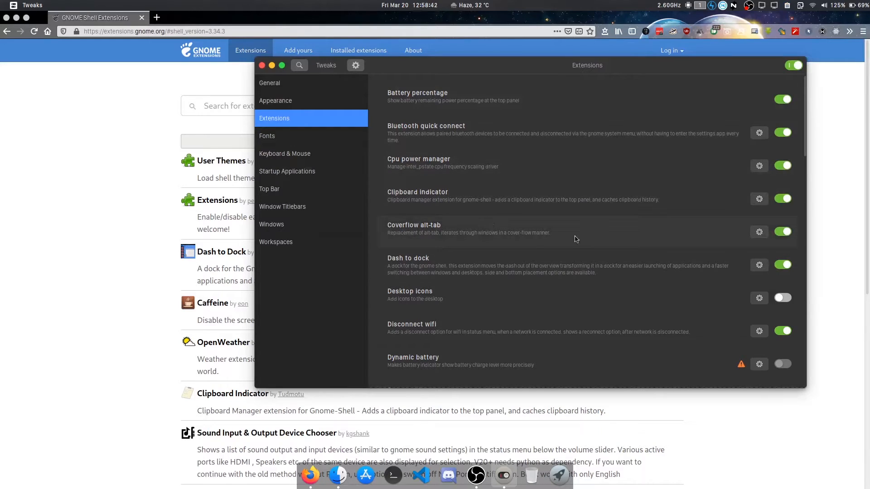
Inspect the Coverflow alt-tab extension's settings and close them without changes.
{"action": "left_click", "coordinate": [759, 235]}
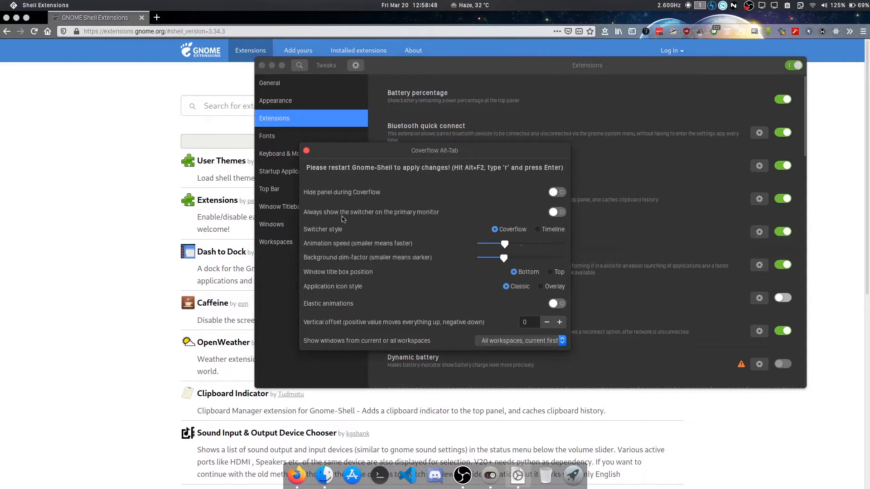
{"action": "left_click", "coordinate": [305, 151]}
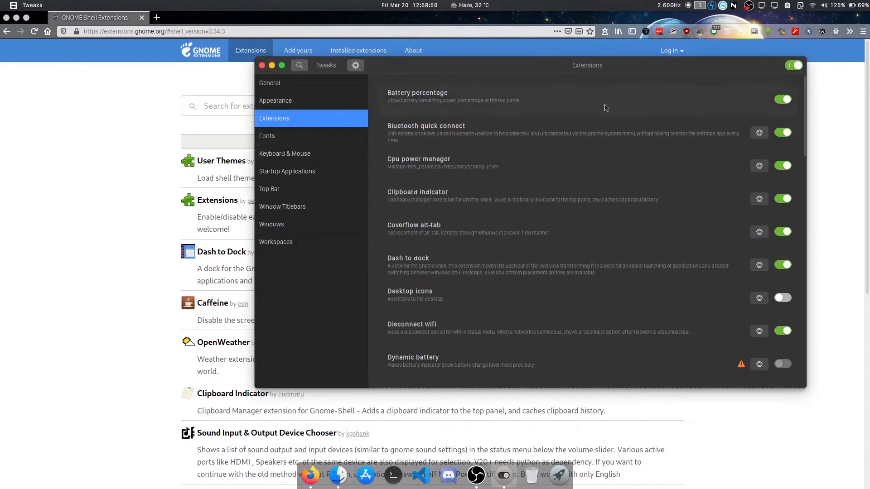
Cycle through the open windows with the Coverflow window switcher.
{"action": "key", "text": "alt+Tab"}
{"action": "key", "text": "Tab"}
{"action": "key", "text": "Tab"}
{"action": "key", "text": "Tab"}
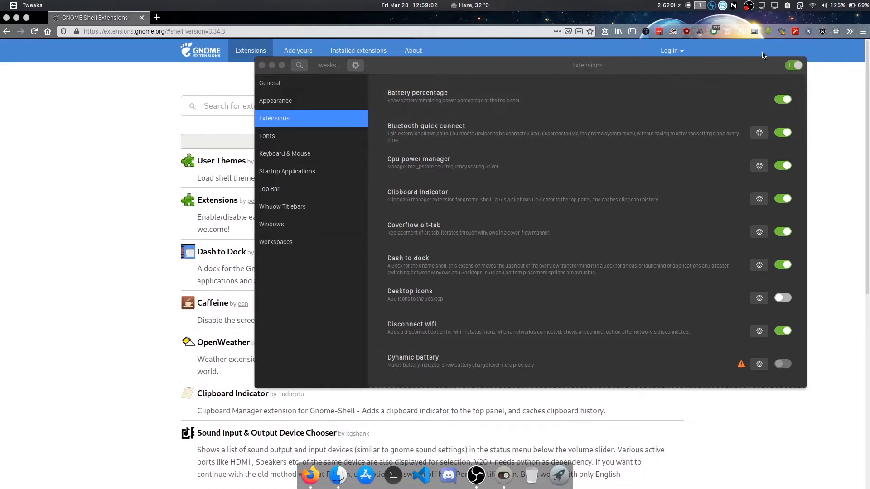
Inspect the connected mobile device's entry in the system status menu and close the menu.
{"action": "left_click", "coordinate": [846, 3]}
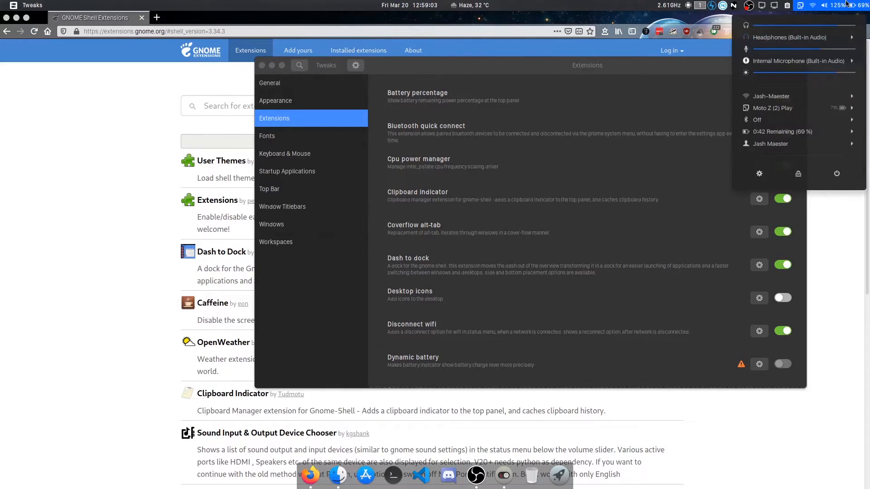
{"action": "left_click", "coordinate": [818, 110]}
{"action": "left_click", "coordinate": [819, 113]}
{"action": "left_click", "coordinate": [645, 71]}
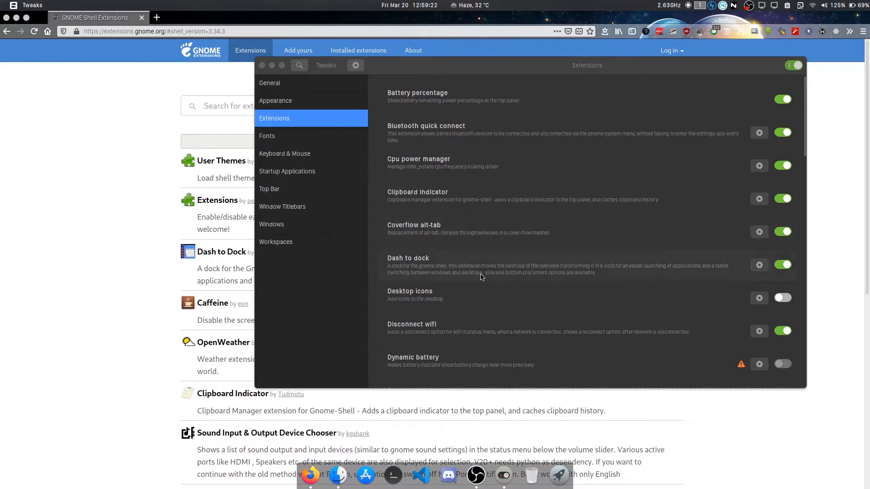
Inspect the Dash to dock settings and check the dock's autohide by moving the Tweaks window over it and back.
{"action": "left_click", "coordinate": [759, 265]}
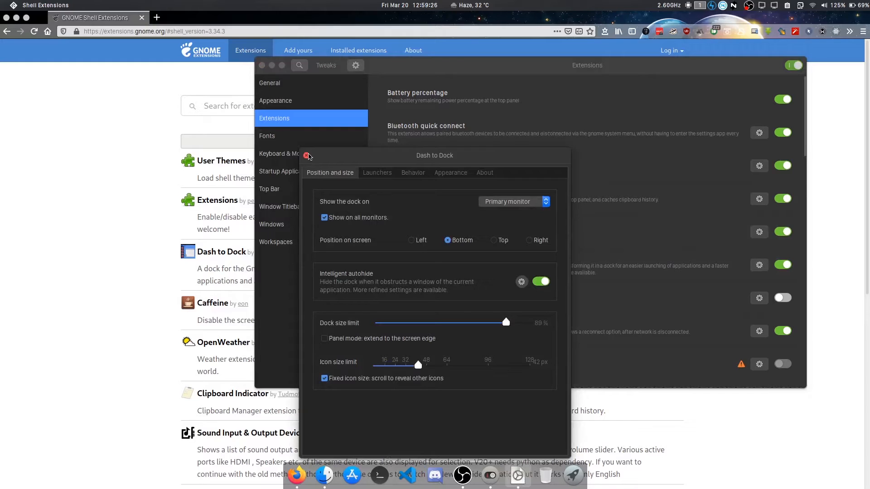
{"action": "left_click", "coordinate": [307, 155]}
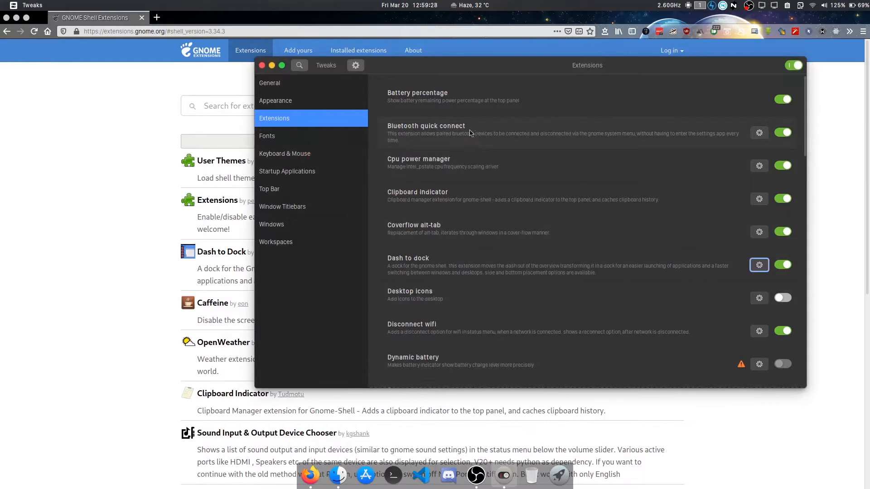
{"action": "left_click_drag", "start_coordinate": [484, 69], "coordinate": [455, 156]}
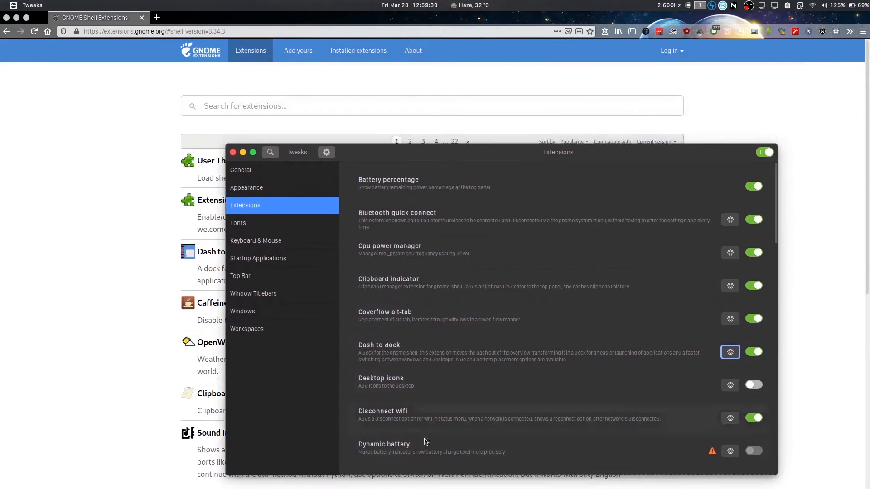
{"action": "left_click_drag", "start_coordinate": [482, 160], "coordinate": [531, 73]}
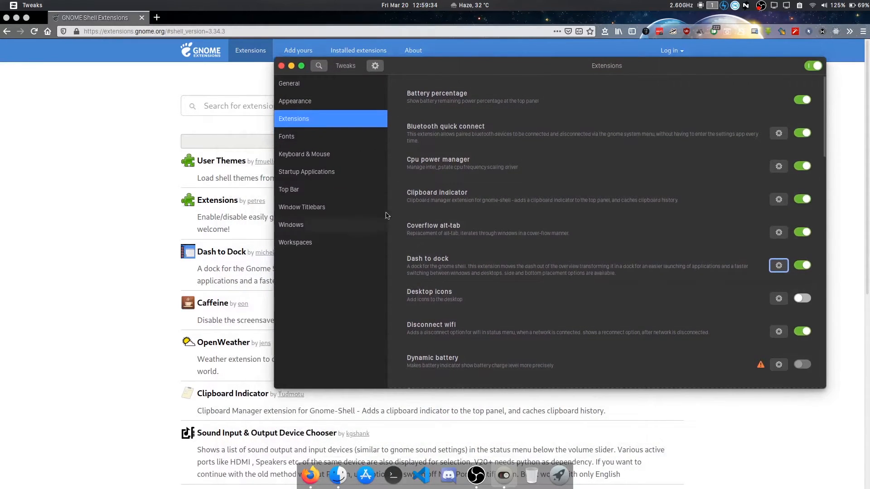
Check the Animations option in the General settings and return to the list of installed extensions.
{"action": "left_click", "coordinate": [349, 87]}
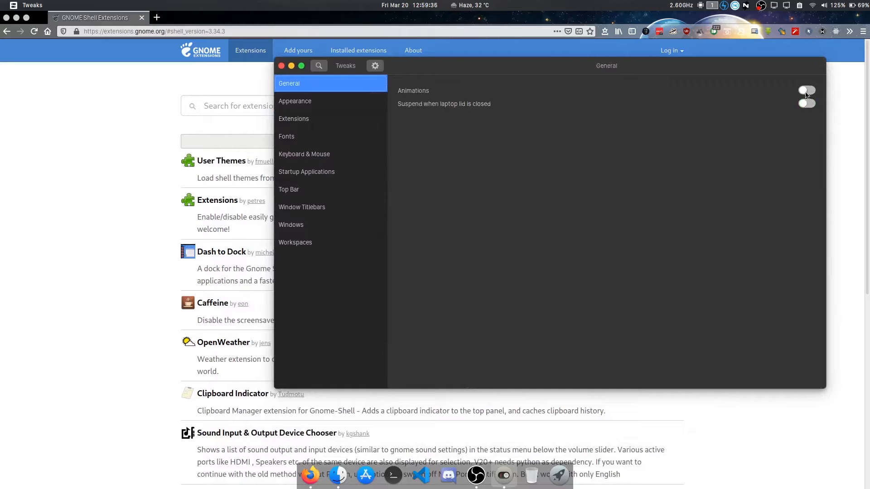
{"action": "left_click", "coordinate": [368, 120]}
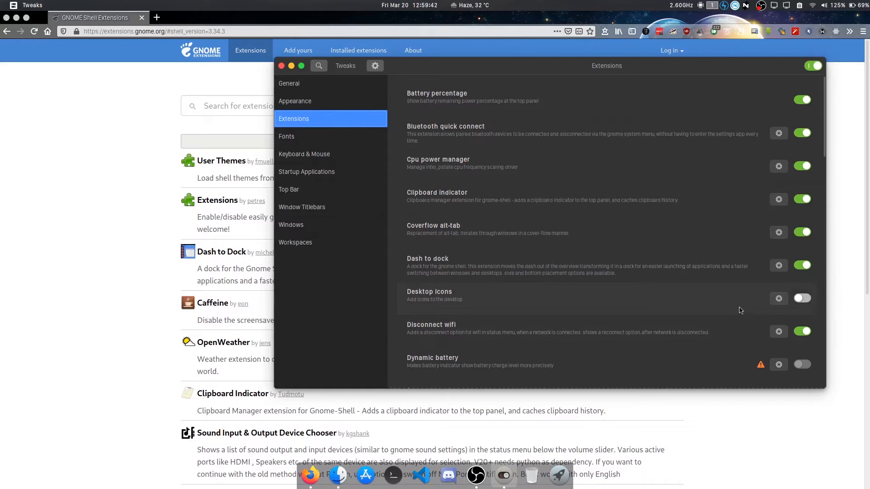
{"action": "scroll", "coordinate": [474, 298], "scroll_direction": "down", "scroll_amount": 3}
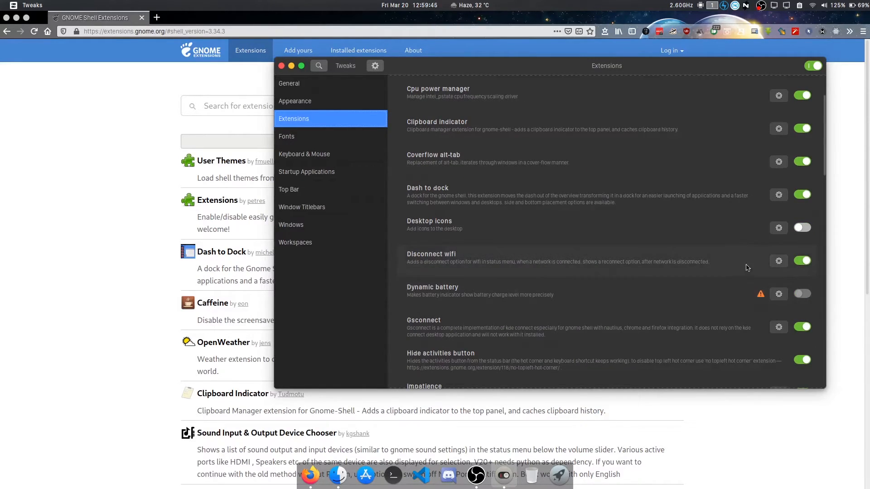
Inspect the Wi-Fi disconnect and reconnect entries in the system status menu and the Disconnect wifi extension's settings.
{"action": "left_click", "coordinate": [854, 5]}
{"action": "left_click", "coordinate": [817, 97]}
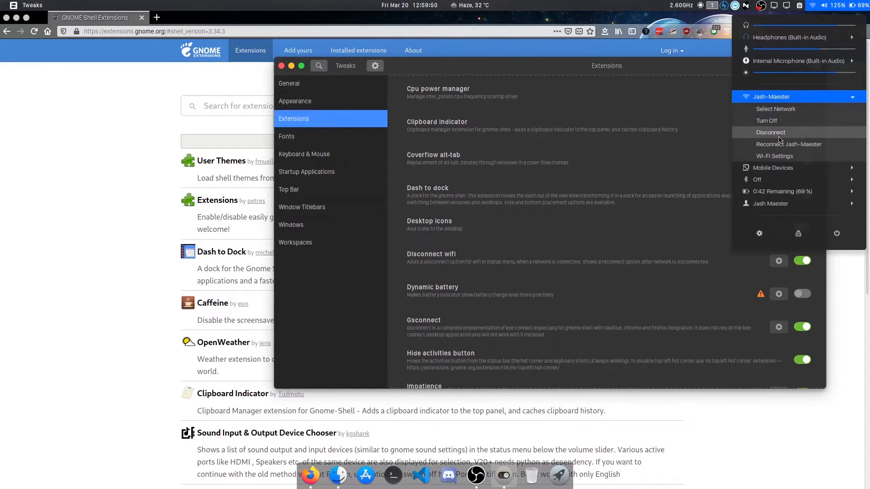
{"action": "left_click", "coordinate": [339, 328]}
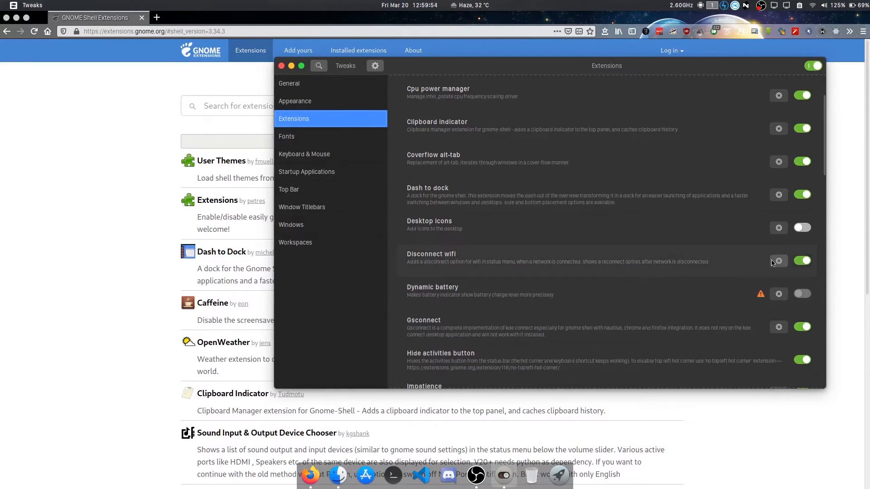
{"action": "left_click", "coordinate": [774, 263]}
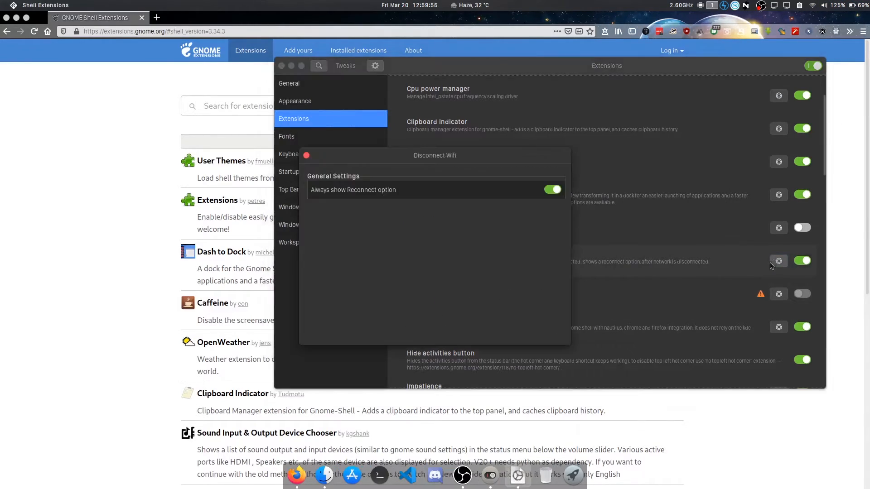
{"action": "left_click", "coordinate": [307, 156]}
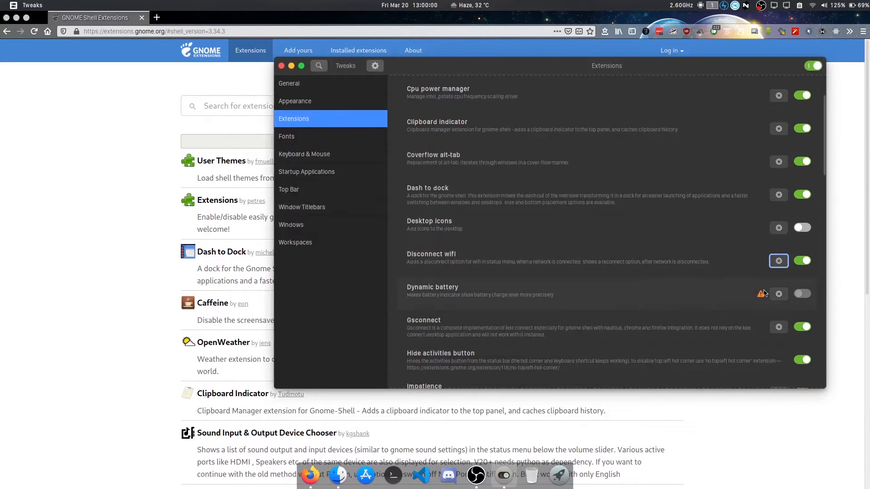
Inspect the Gsconnect preferences with their window moved aside, and close them.
{"action": "scroll", "coordinate": [765, 294], "scroll_direction": "down", "scroll_amount": 1}
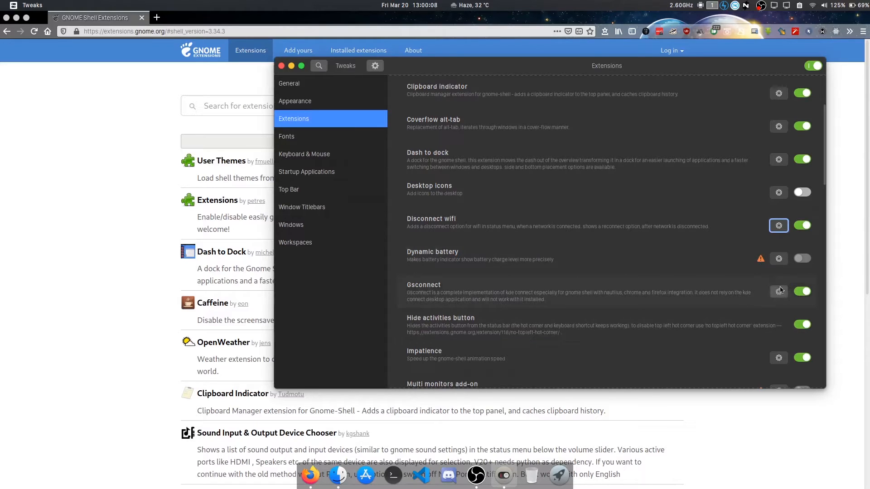
{"action": "scroll", "coordinate": [770, 294], "scroll_direction": "down", "scroll_amount": 1}
{"action": "left_click", "coordinate": [778, 256]}
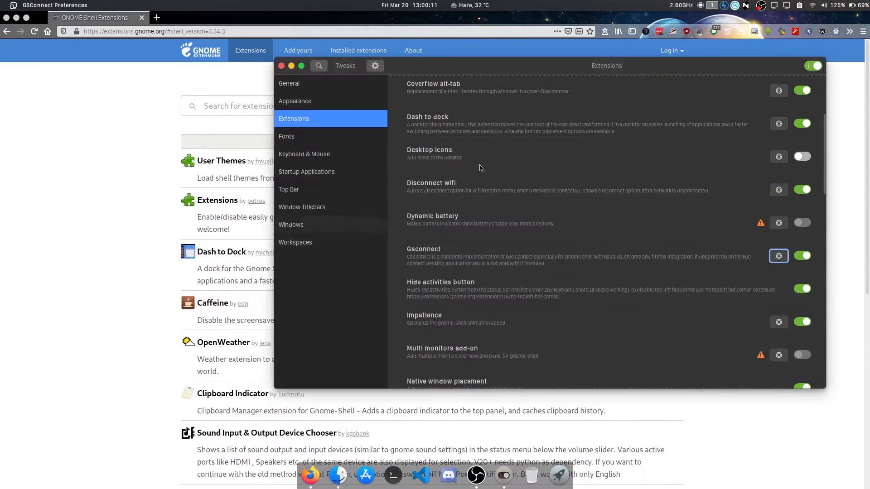
{"action": "left_click_drag", "start_coordinate": [495, 149], "coordinate": [315, 119]}
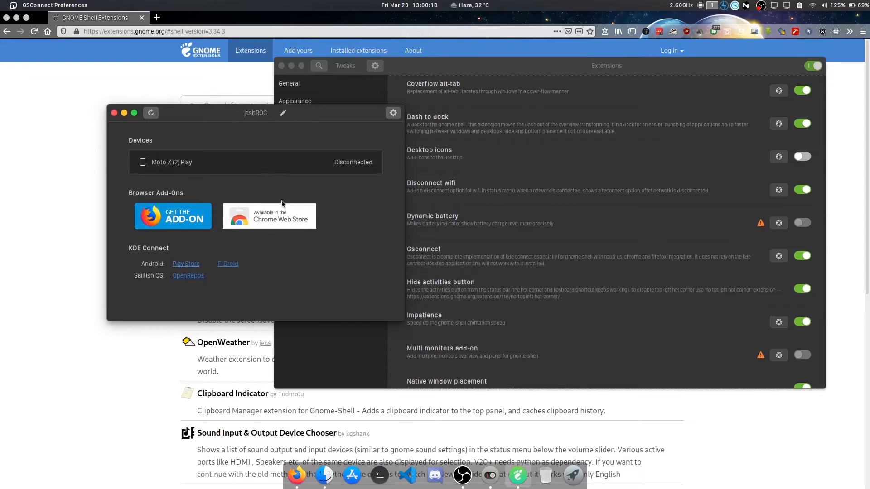
{"action": "left_click", "coordinate": [114, 113]}
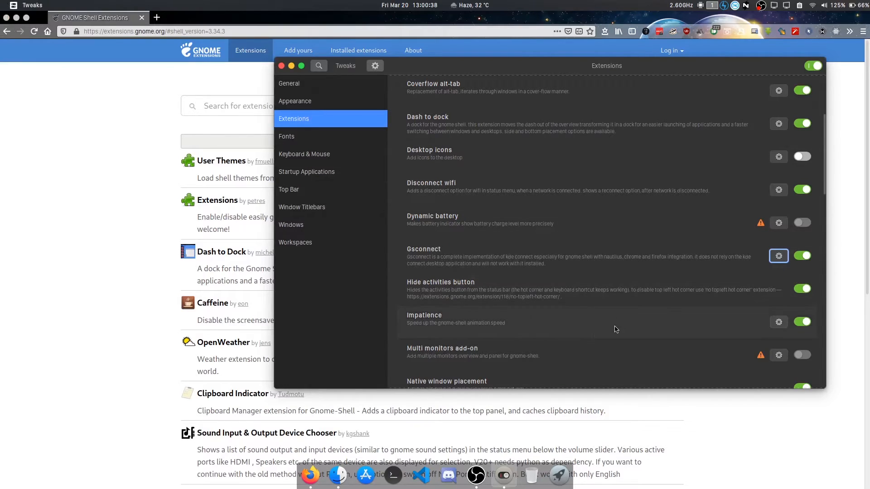
Inspect the Impatience extension's speed scaling and the Multi monitors add-on's settings without changing them.
{"action": "left_click", "coordinate": [777, 324]}
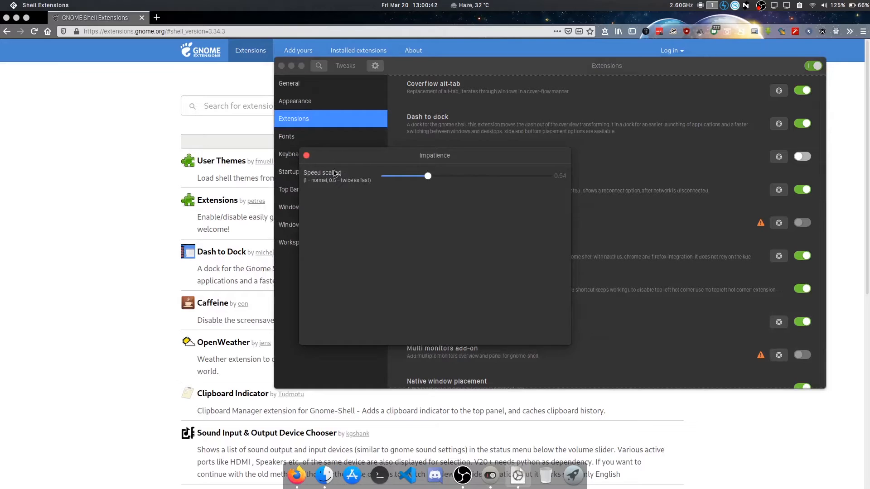
{"action": "left_click", "coordinate": [306, 156]}
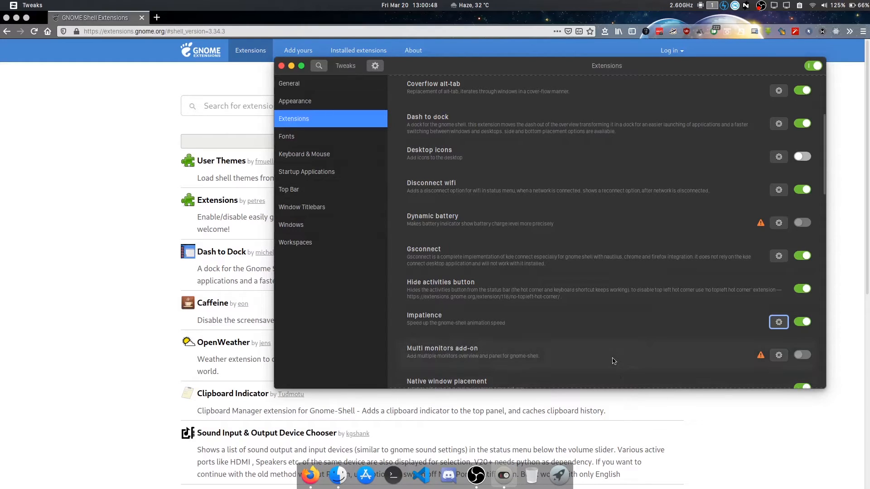
{"action": "scroll", "coordinate": [613, 361], "scroll_direction": "down", "scroll_amount": 3}
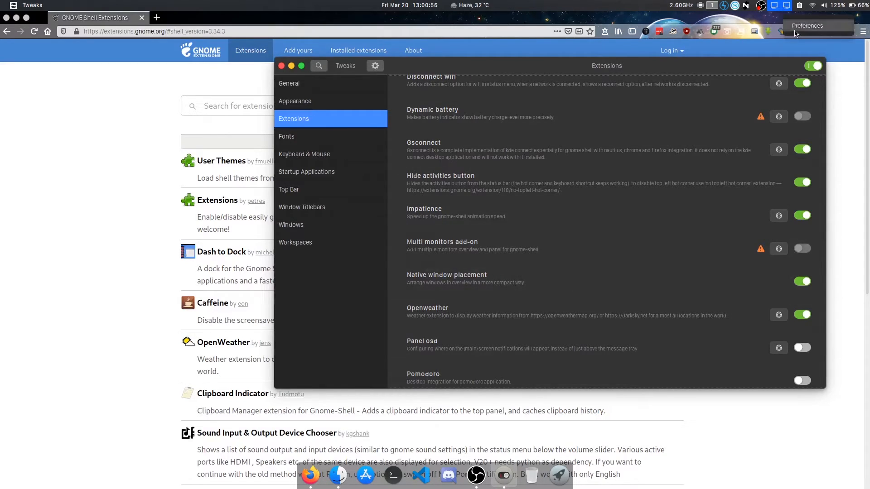
{"action": "left_click", "coordinate": [778, 248]}
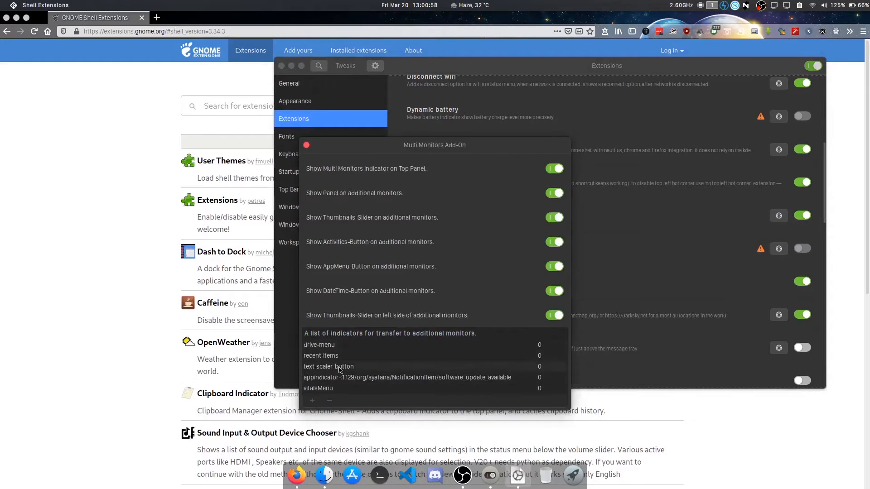
{"action": "left_click", "coordinate": [402, 358]}
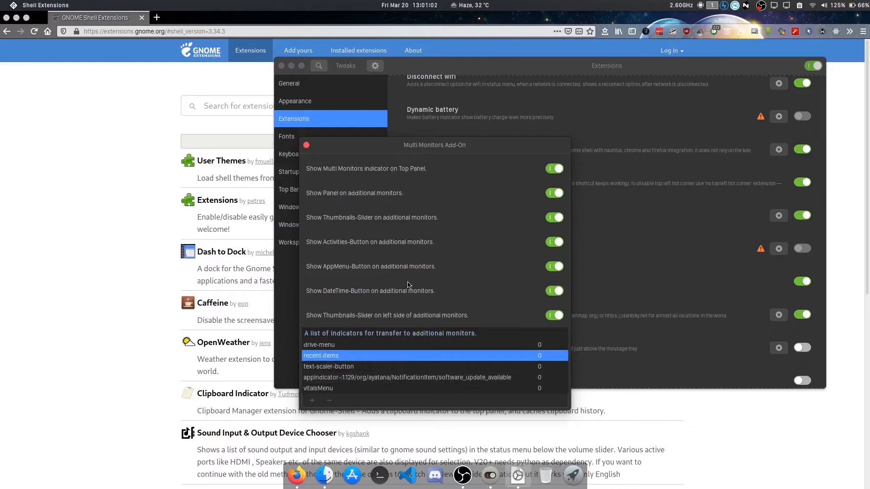
{"action": "left_click", "coordinate": [306, 146]}
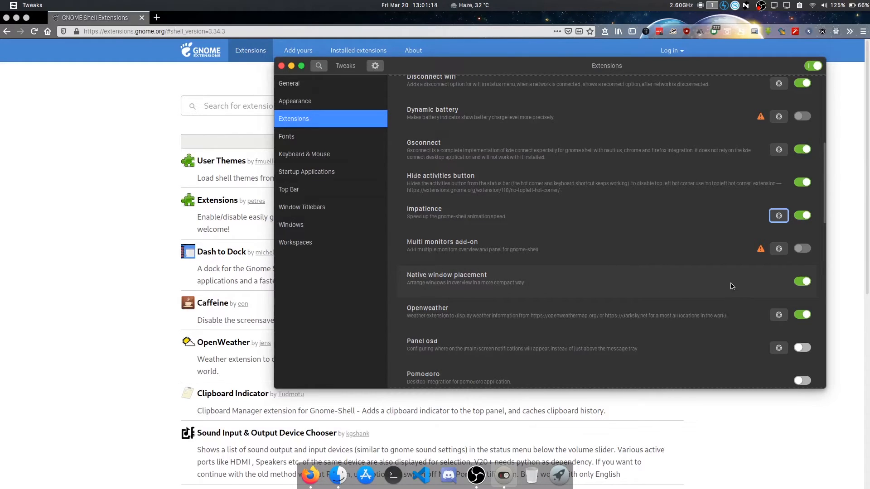
Inspect the weather forecast that the Openweather extension offers in the top bar.
{"action": "scroll", "coordinate": [455, 286], "scroll_direction": "down", "scroll_amount": 1}
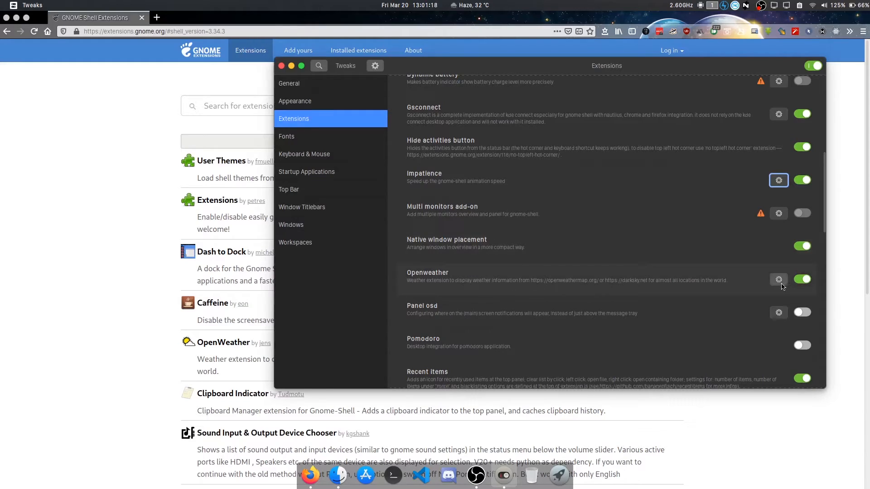
{"action": "left_click", "coordinate": [470, 5]}
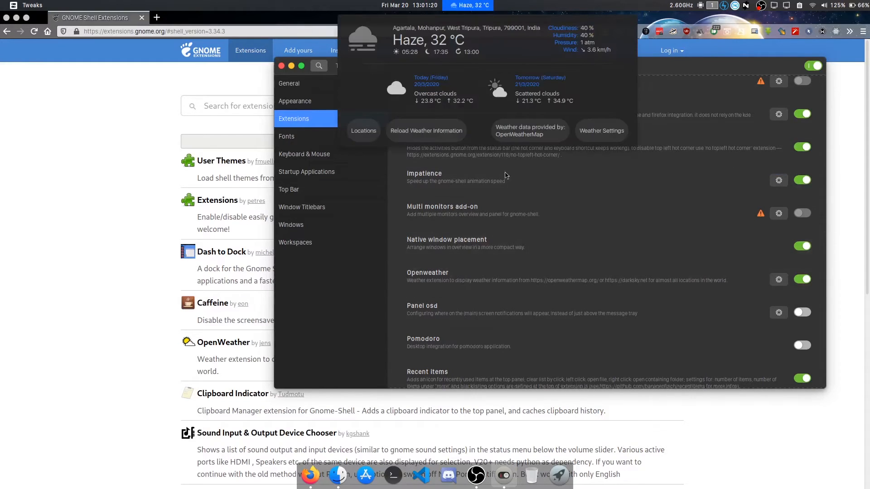
{"action": "left_click", "coordinate": [343, 303]}
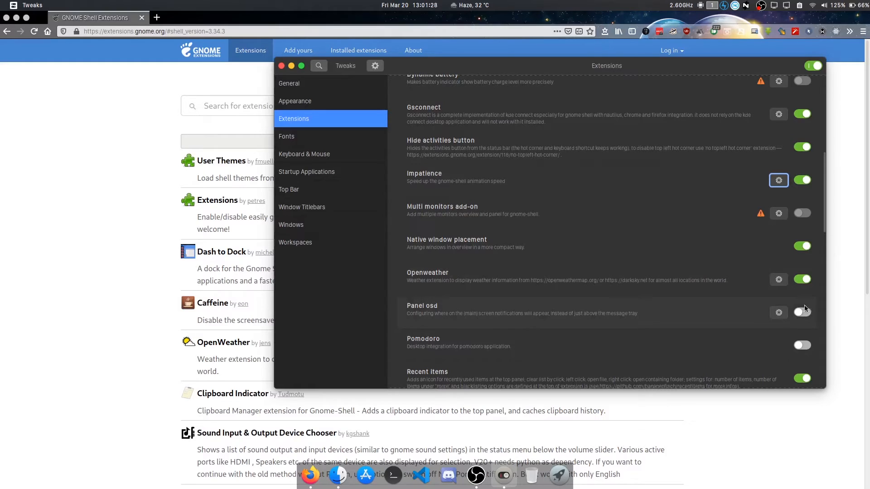
Browse the list down to the Recent items extension and open the Multi monitors add-on's preferences from the top bar.
{"action": "scroll", "coordinate": [705, 312], "scroll_direction": "down", "scroll_amount": 1}
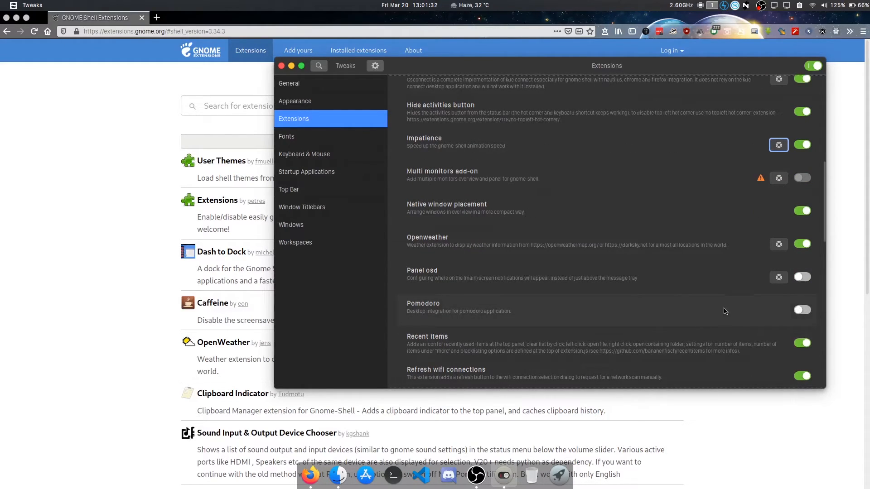
{"action": "scroll", "coordinate": [726, 309], "scroll_direction": "down", "scroll_amount": 1}
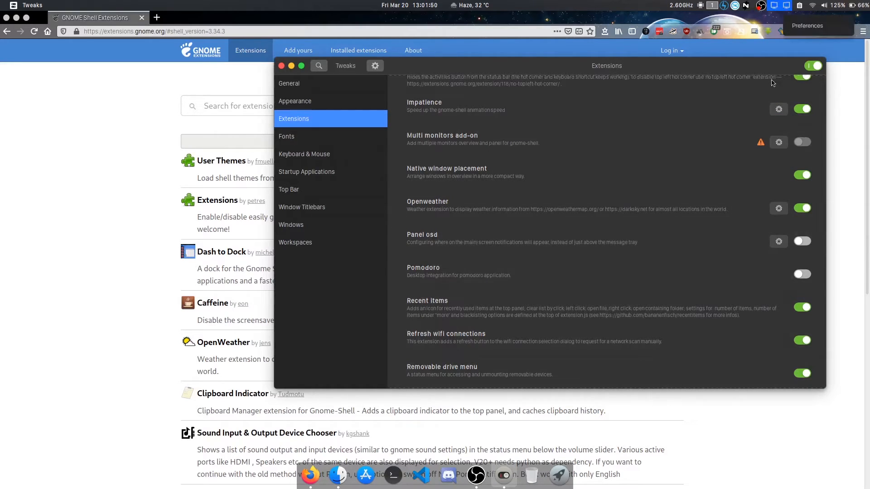
{"action": "left_click", "coordinate": [807, 26]}
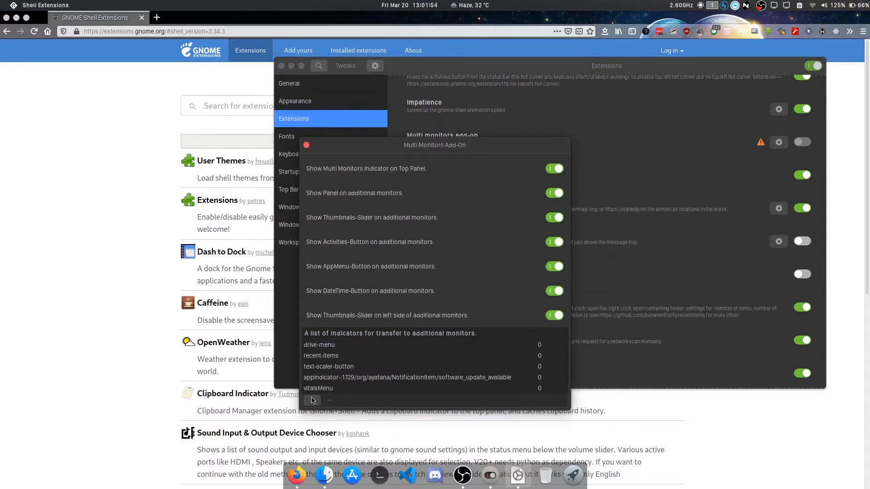
{"action": "left_click", "coordinate": [312, 401]}
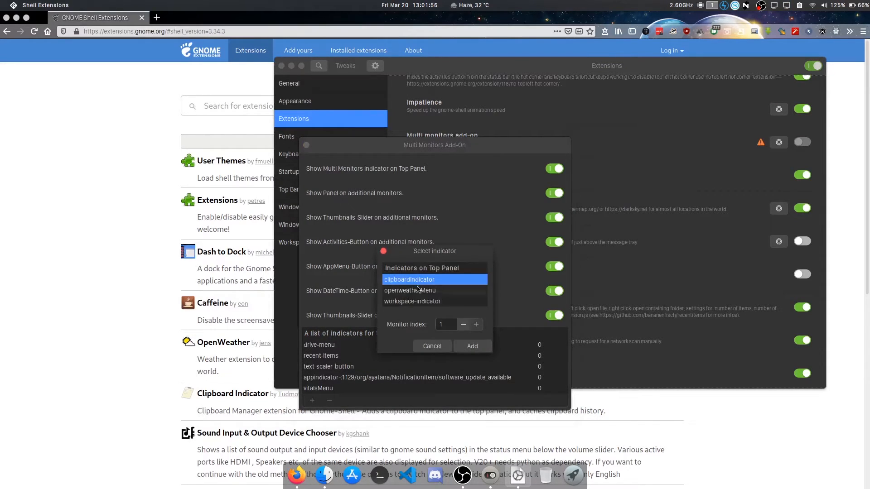
{"action": "left_click", "coordinate": [422, 303]}
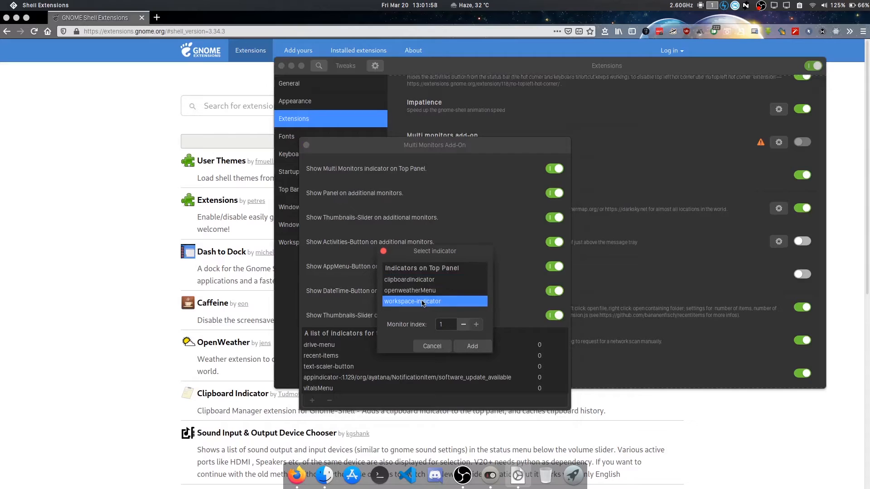
{"action": "key", "text": "Up"}
{"action": "key", "text": "Up"}
{"action": "key", "text": "Down"}
{"action": "key", "text": "Down"}
{"action": "left_click", "coordinate": [427, 346]}
Remove recent-items from the indicators transferred to additional monitors and open the recent items list in the top bar.
{"action": "left_click", "coordinate": [378, 356]}
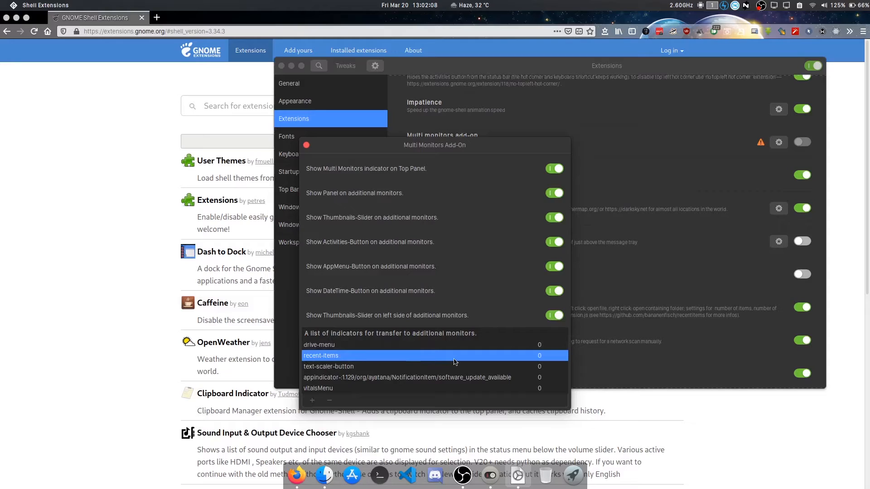
{"action": "left_click", "coordinate": [329, 400]}
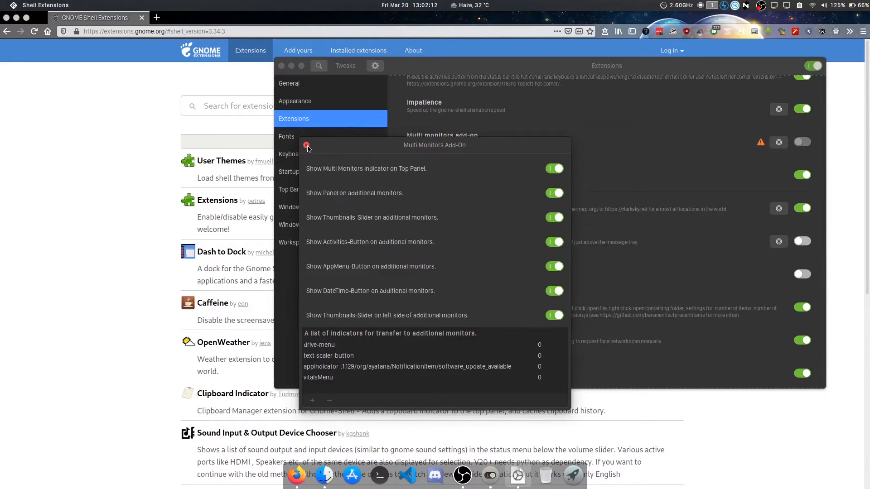
{"action": "left_click", "coordinate": [665, 6]}
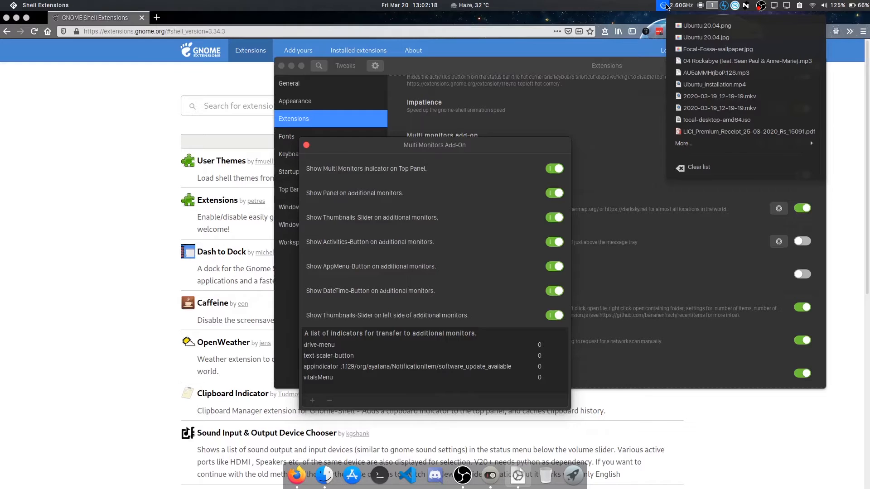
Add recent-items to the indicators transferred to additional monitors with monitor index 0, and close the Multi monitors add-on's preferences.
{"action": "left_click", "coordinate": [665, 6]}
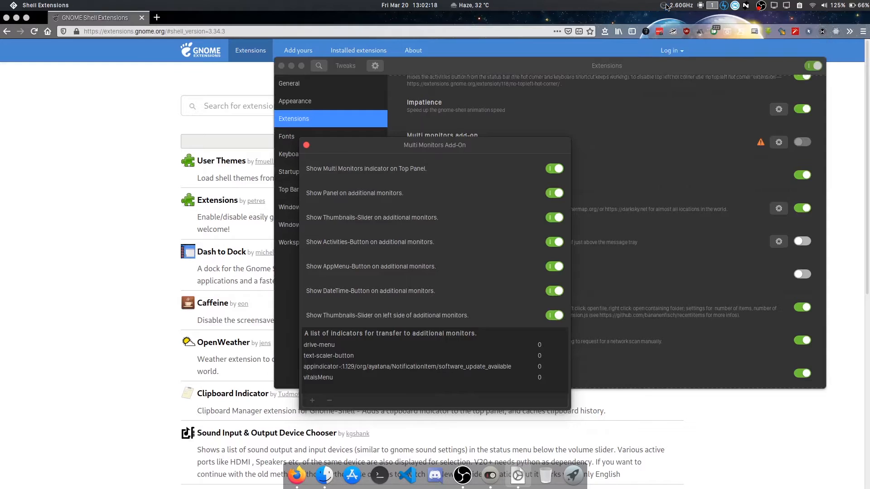
{"action": "left_click", "coordinate": [313, 401]}
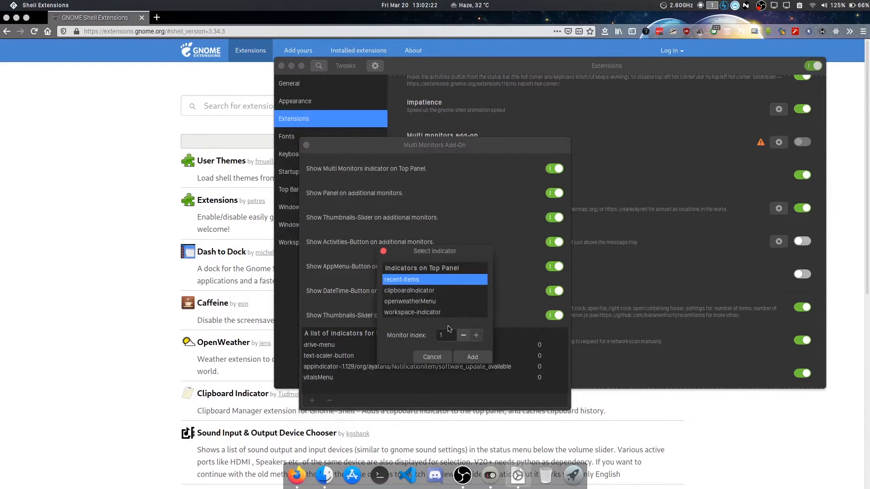
{"action": "left_click", "coordinate": [463, 335]}
{"action": "left_click", "coordinate": [464, 358]}
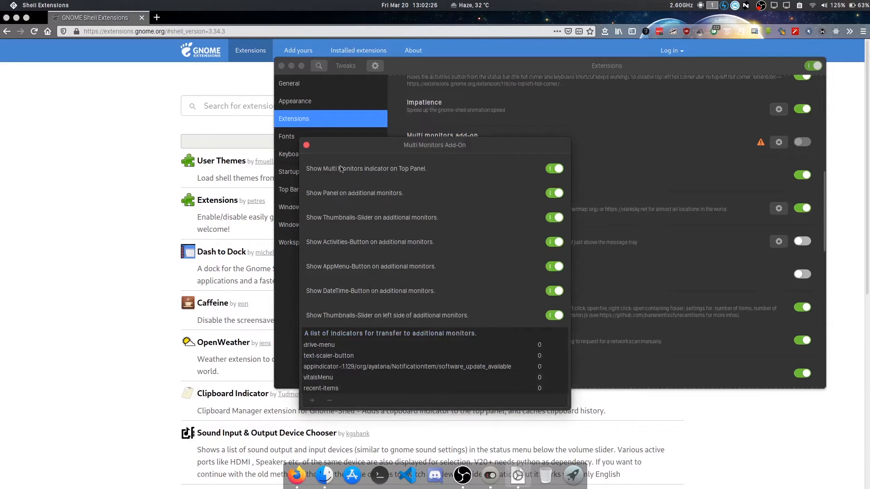
{"action": "left_click", "coordinate": [307, 146]}
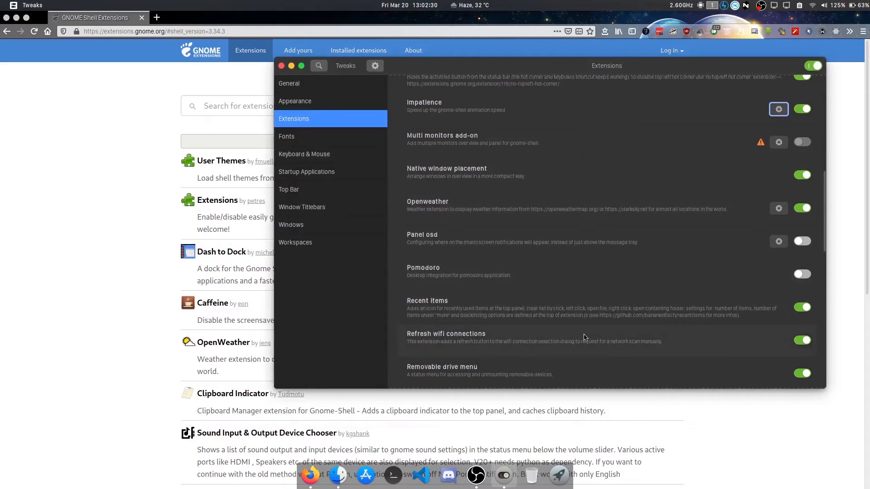
Reopen the Multi monitors add-on's preferences from the top bar and remove drive-menu from the indicators transferred to additional monitors.
{"action": "scroll", "coordinate": [594, 347], "scroll_direction": "down", "scroll_amount": 1}
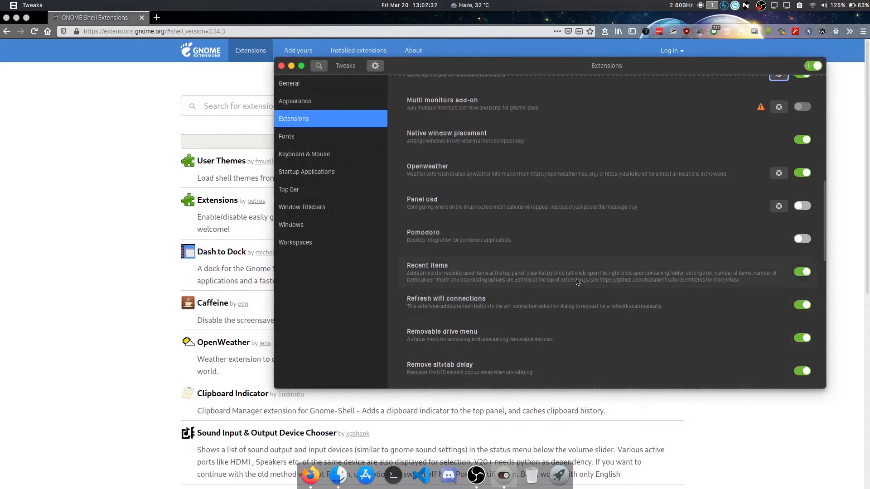
{"action": "scroll", "coordinate": [605, 284], "scroll_direction": "down", "scroll_amount": 1}
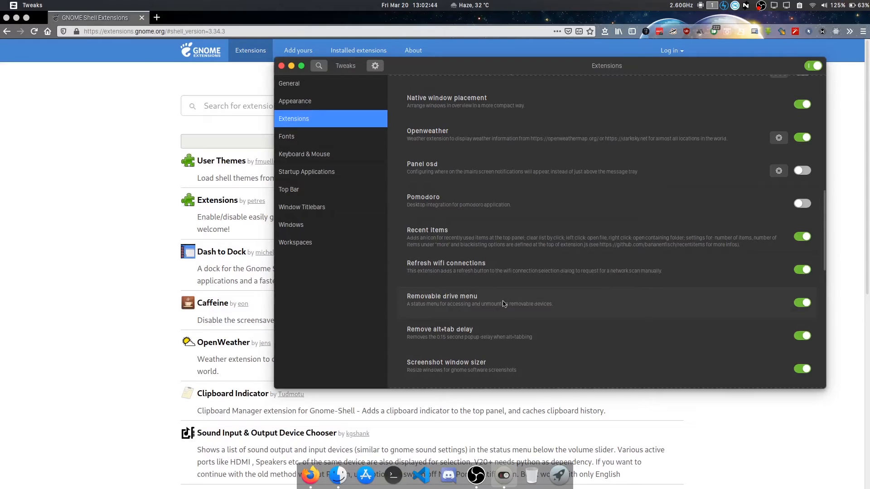
{"action": "left_click", "coordinate": [787, 6]}
{"action": "left_click", "coordinate": [793, 25]}
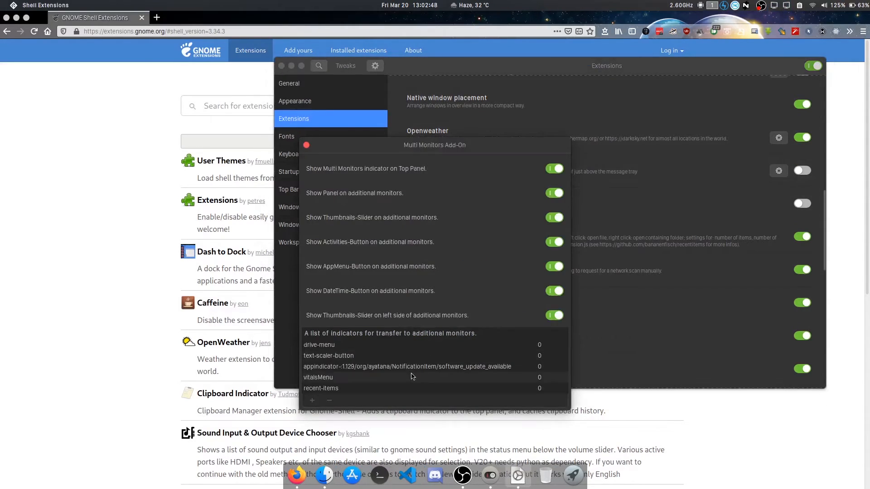
{"action": "left_click", "coordinate": [332, 347]}
{"action": "left_click", "coordinate": [329, 401]}
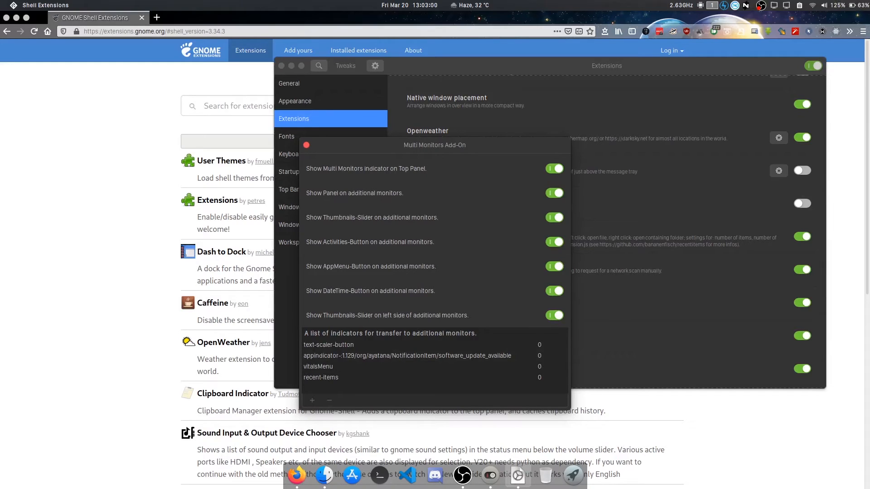
{"action": "left_click", "coordinate": [312, 400]}
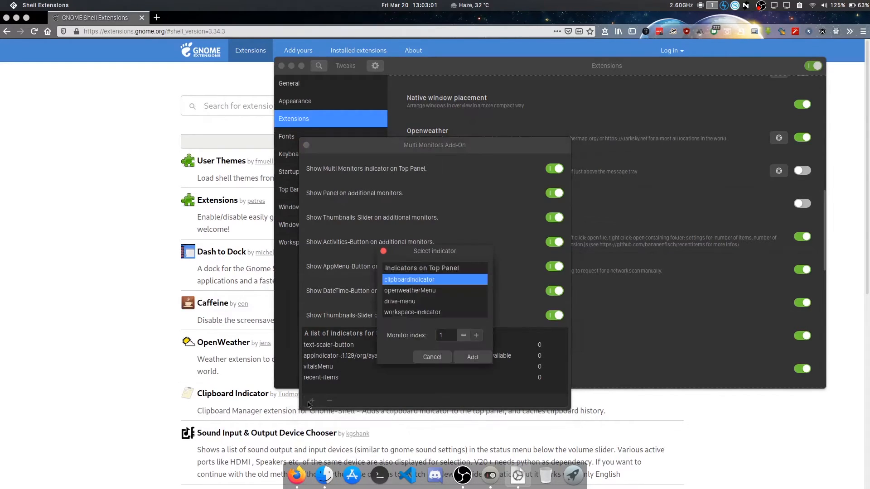
{"action": "left_click", "coordinate": [408, 302]}
{"action": "left_click", "coordinate": [469, 358]}
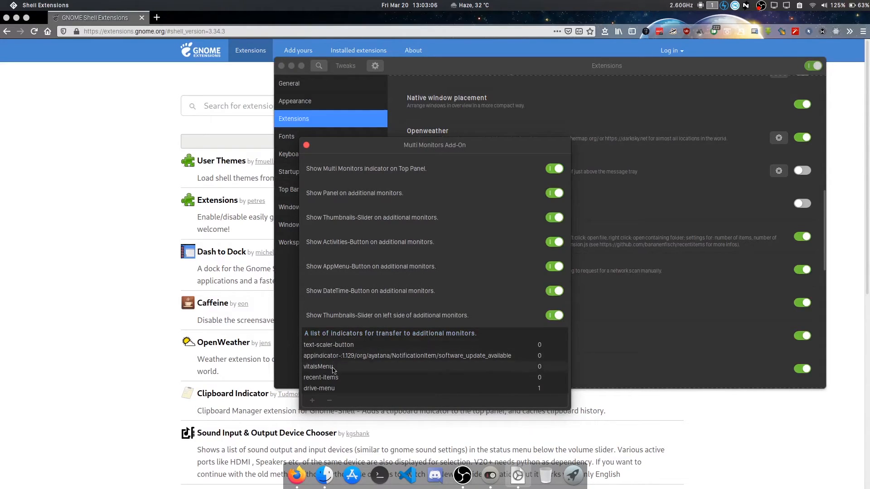
{"action": "left_click", "coordinate": [331, 390]}
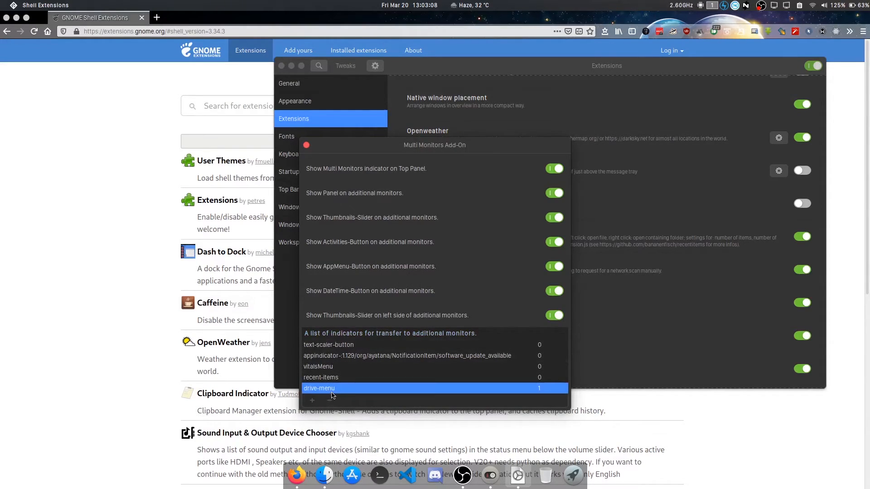
{"action": "left_click", "coordinate": [329, 400]}
Add drive-menu to the indicators transferred to additional monitors with monitor index 0, and close the add-on's preferences.
{"action": "left_click", "coordinate": [312, 400]}
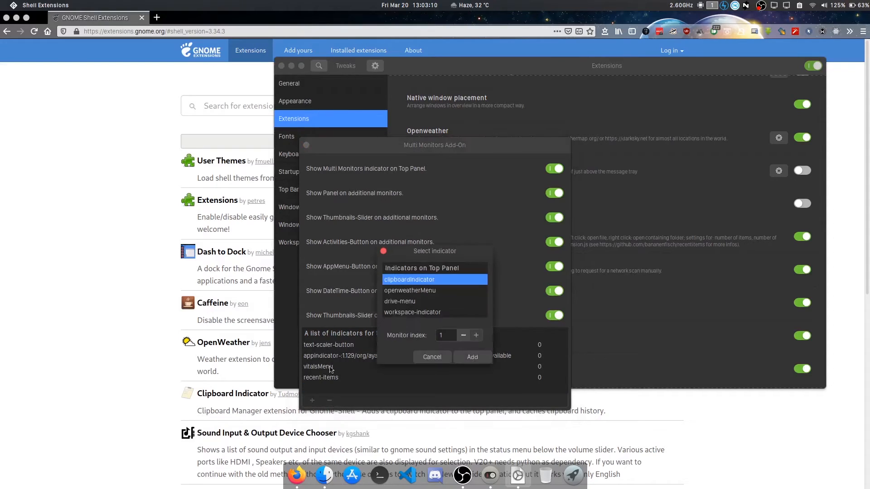
{"action": "left_click", "coordinate": [430, 302]}
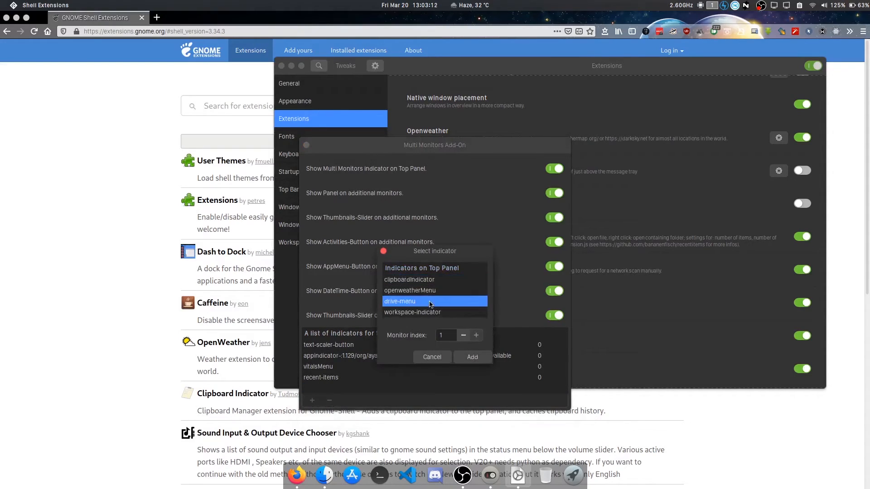
{"action": "left_click", "coordinate": [462, 337]}
{"action": "left_click", "coordinate": [459, 356]}
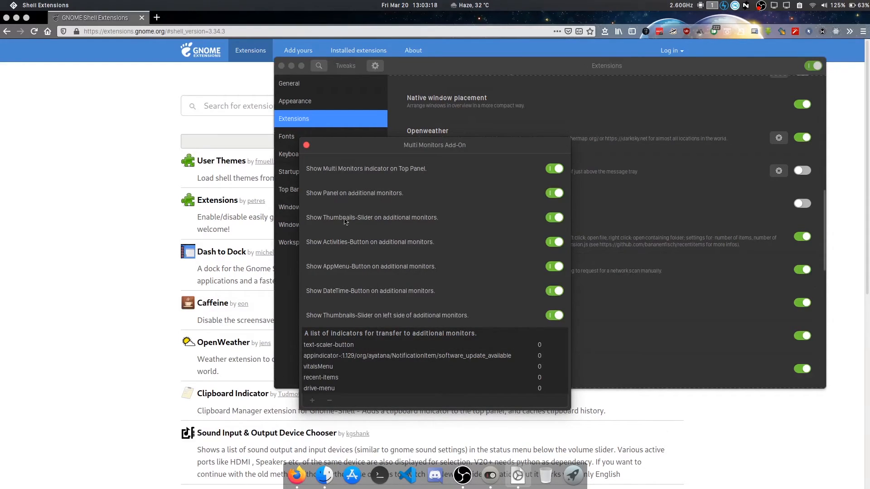
{"action": "left_click", "coordinate": [306, 145]}
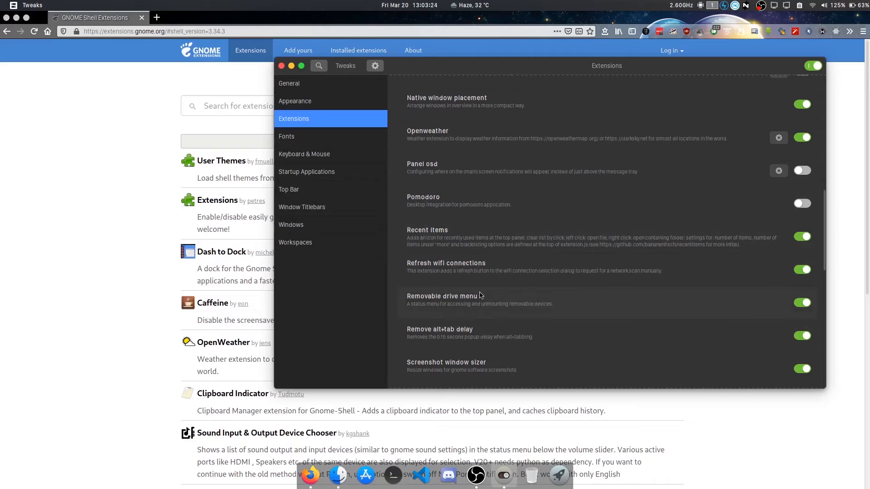
Find the Sound input & output device chooser extension and inspect the microphone and headphone device lists in the system menu.
{"action": "scroll", "coordinate": [490, 308], "scroll_direction": "down", "scroll_amount": 5}
{"action": "scroll", "coordinate": [491, 316], "scroll_direction": "down", "scroll_amount": 2}
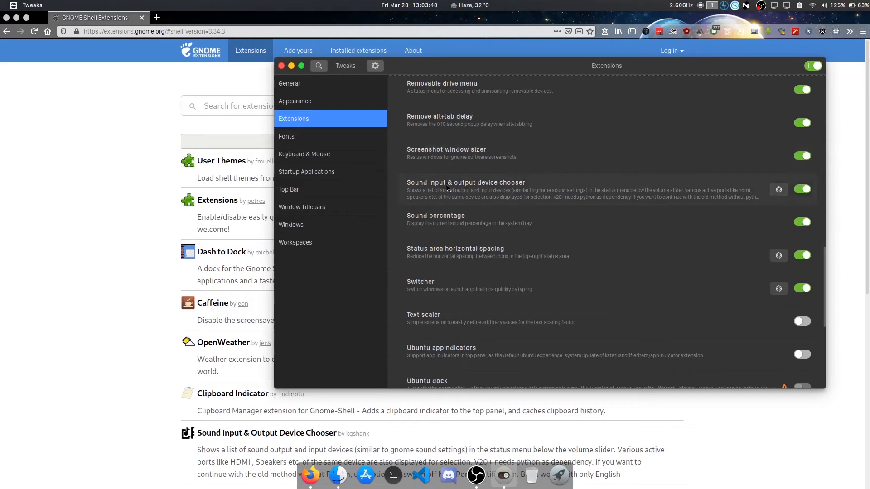
{"action": "left_click", "coordinate": [838, 5]}
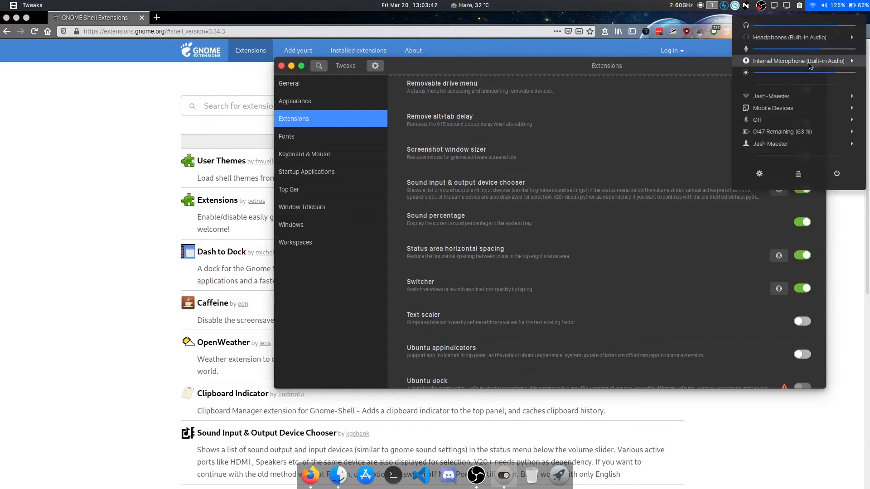
{"action": "left_click", "coordinate": [810, 63]}
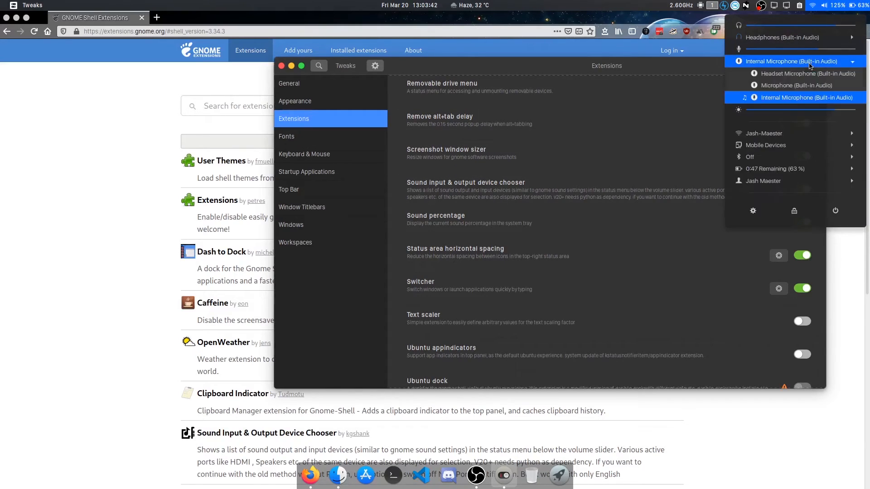
{"action": "left_click", "coordinate": [810, 39]}
{"action": "left_click", "coordinate": [810, 40]}
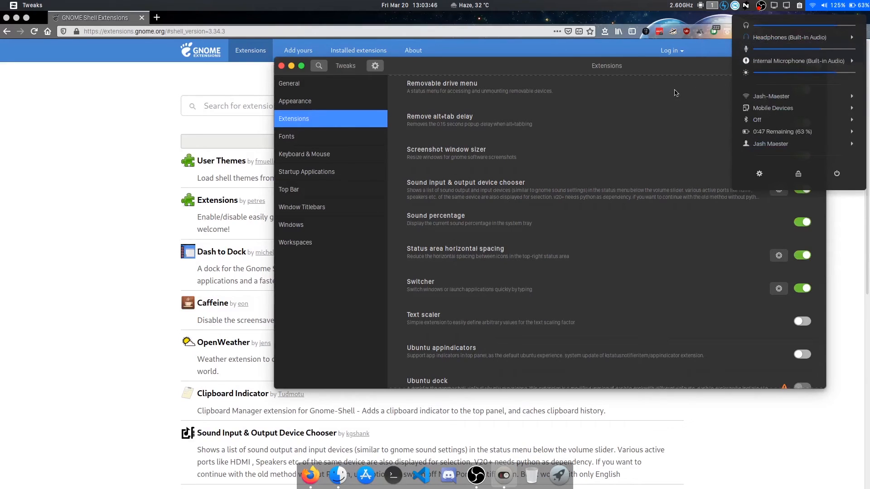
{"action": "left_click", "coordinate": [662, 69]}
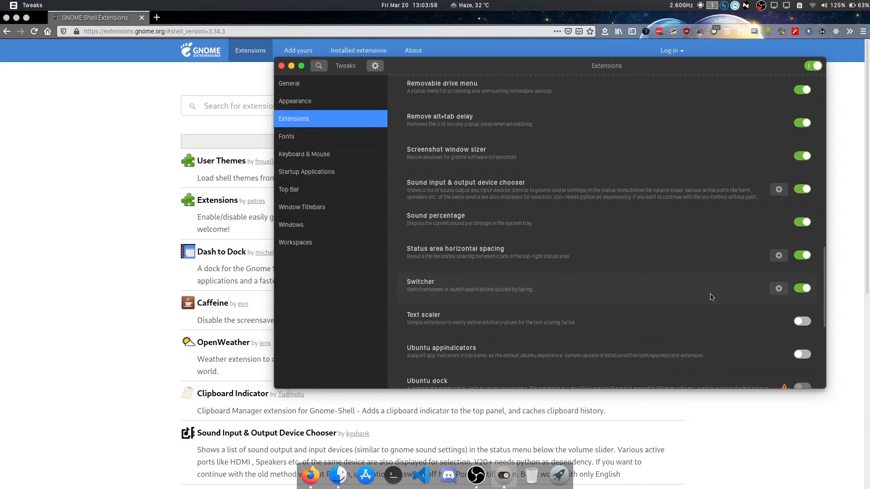
Inspect the Switcher extension's hotkey settings and bring up its application launcher briefly.
{"action": "left_click", "coordinate": [779, 288]}
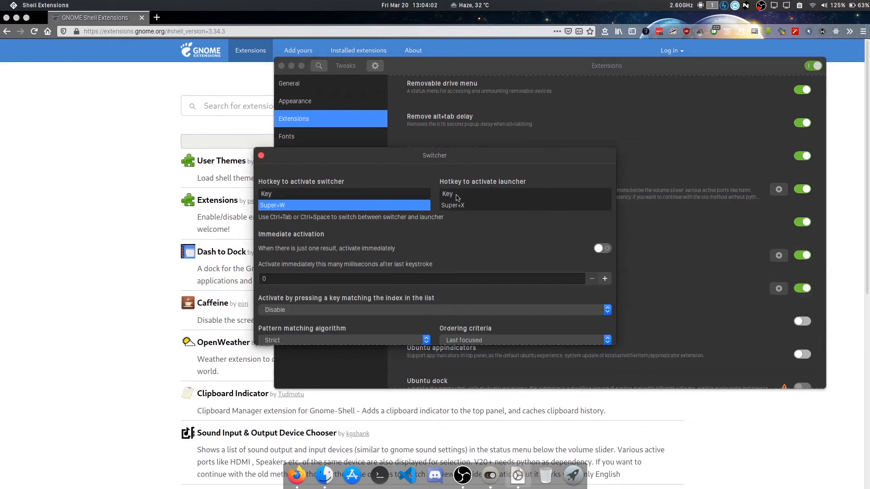
{"action": "scroll", "coordinate": [463, 224], "scroll_direction": "down", "scroll_amount": 2}
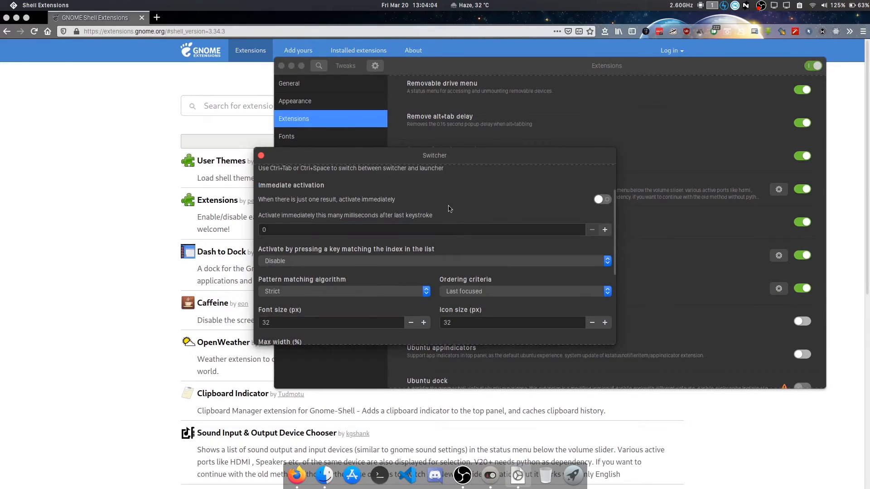
{"action": "scroll", "coordinate": [417, 222], "scroll_direction": "up", "scroll_amount": 2}
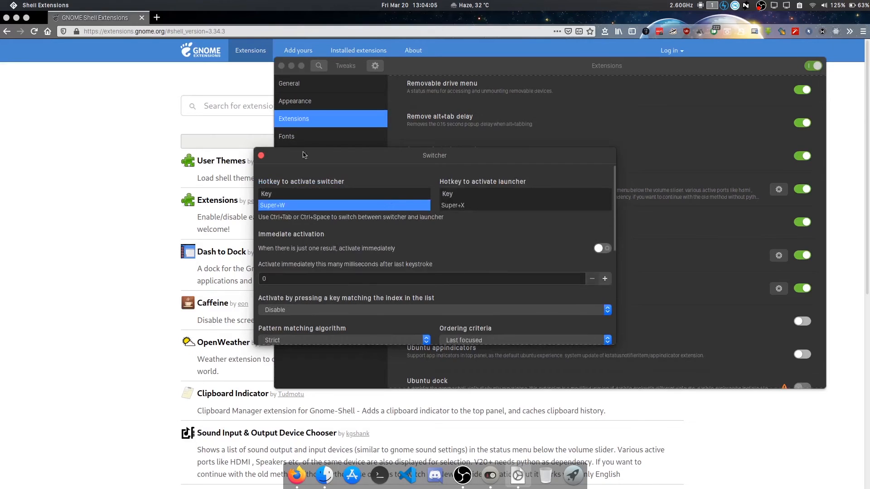
{"action": "left_click", "coordinate": [261, 156]}
{"action": "key", "text": "super+x"}
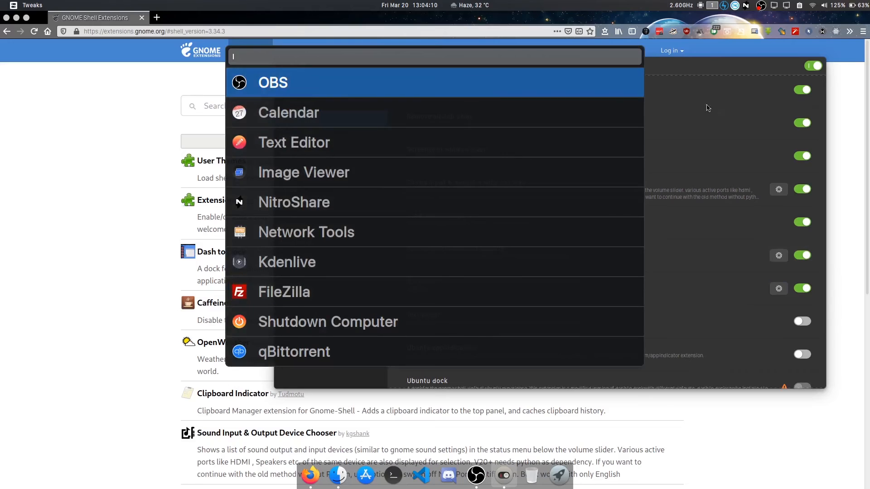
{"action": "key", "text": "Escape"}
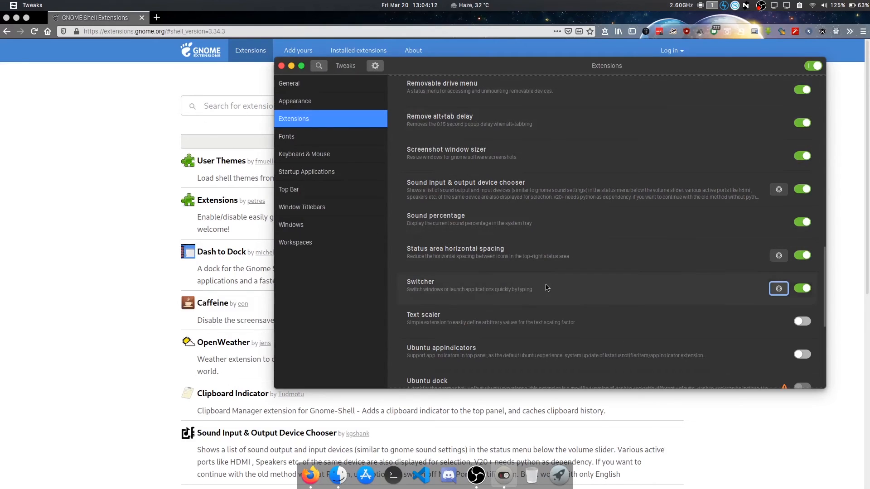
Browse down to the Unlock dialog background extension and inspect its background picture settings.
{"action": "scroll", "coordinate": [545, 290], "scroll_direction": "down", "scroll_amount": 1}
{"action": "scroll", "coordinate": [636, 301], "scroll_direction": "down", "scroll_amount": 2}
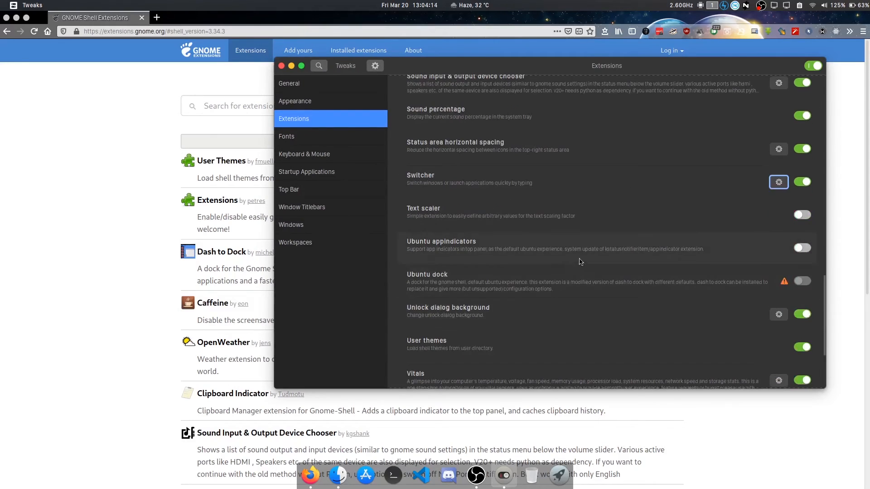
{"action": "scroll", "coordinate": [537, 323], "scroll_direction": "down", "scroll_amount": 1}
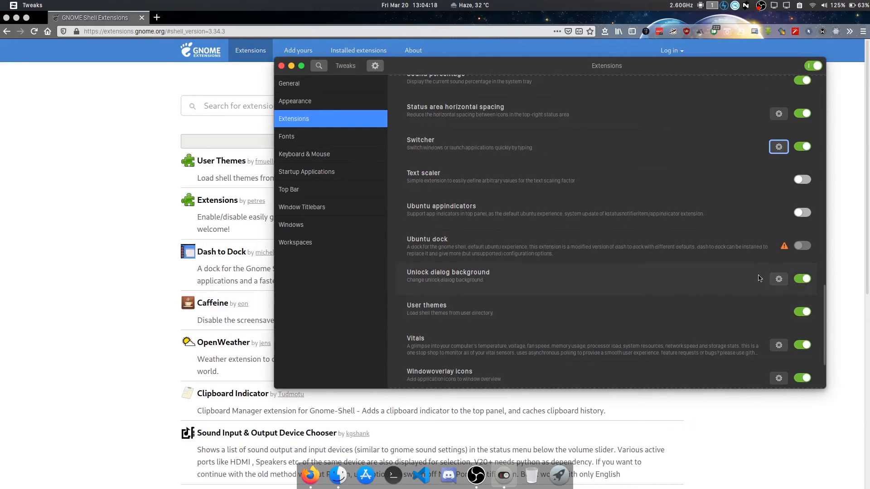
{"action": "left_click", "coordinate": [779, 279]}
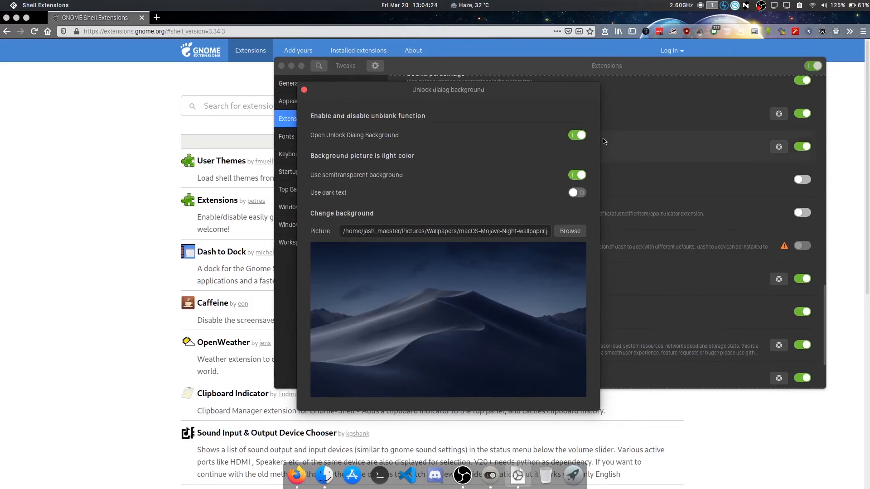
{"action": "left_click", "coordinate": [303, 89]}
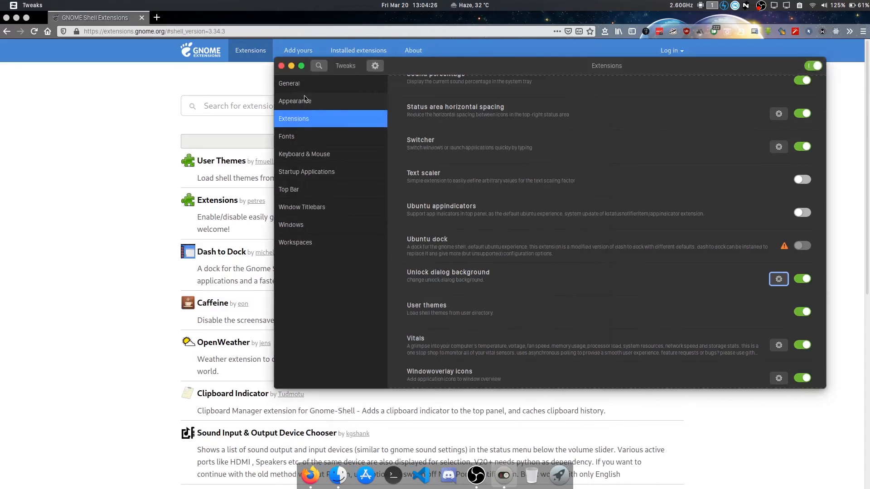
Browse to the last extensions, check the workspace indicator, and view the window overlay icons in the activities overview before returning to Tweaks.
{"action": "scroll", "coordinate": [561, 297], "scroll_direction": "down", "scroll_amount": 1}
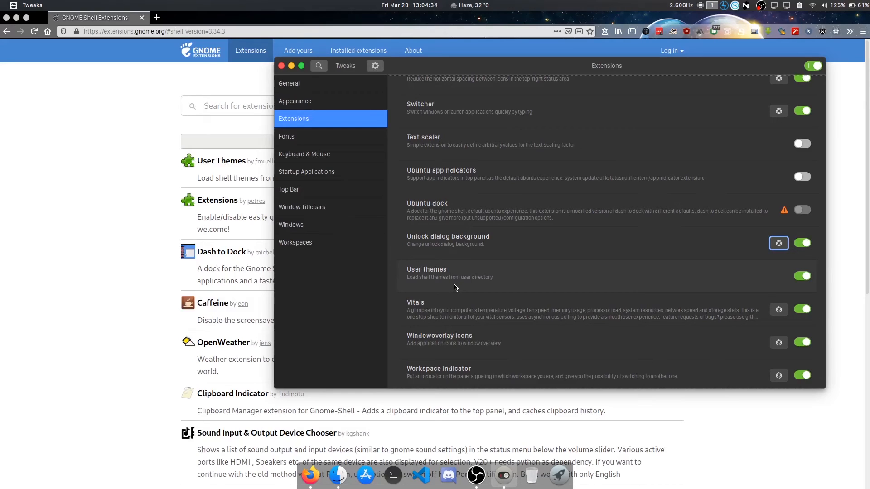
{"action": "scroll", "coordinate": [451, 286], "scroll_direction": "down", "scroll_amount": 2}
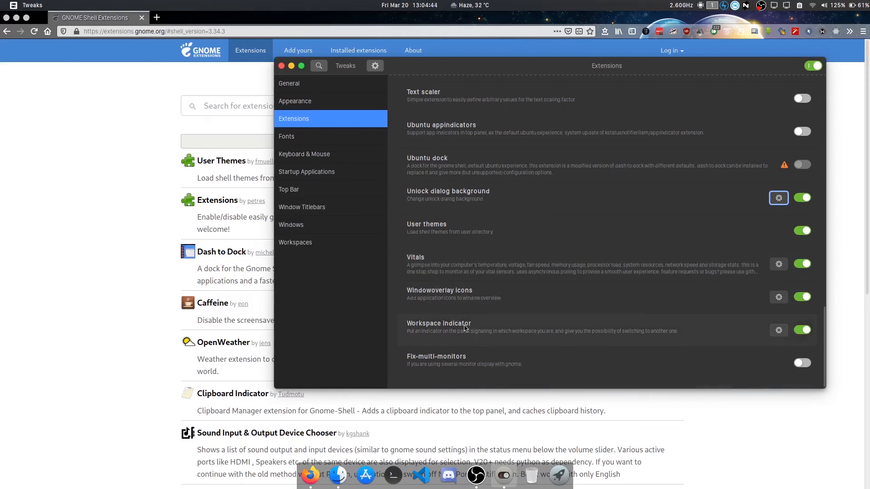
{"action": "left_click", "coordinate": [710, 4]}
{"action": "key", "text": "Escape"}
{"action": "key", "text": "super"}
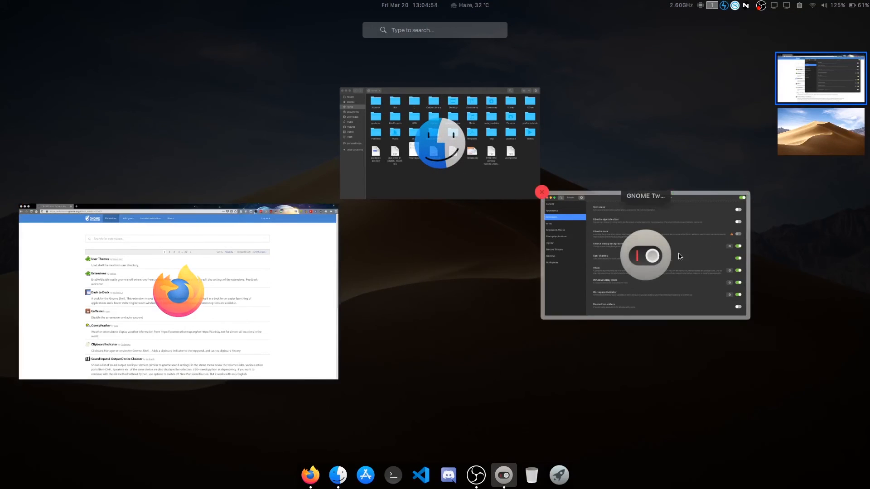
{"action": "left_click", "coordinate": [608, 261]}
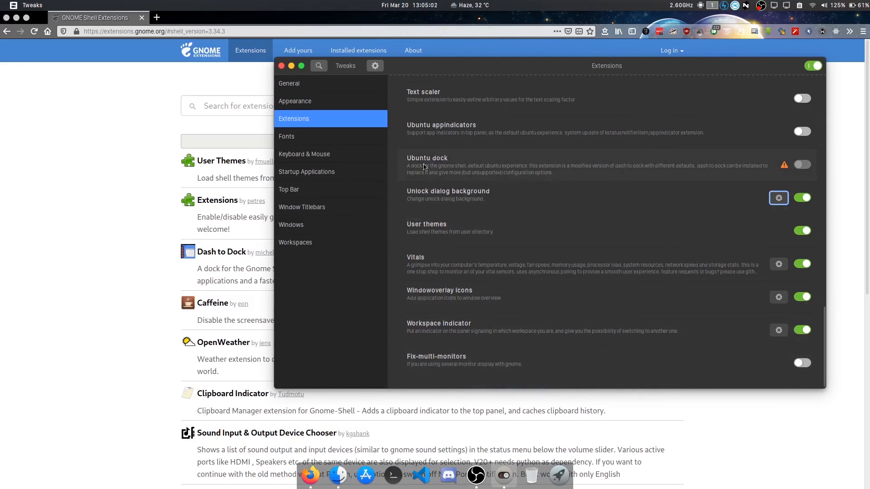
Go back to the beginning of the extensions list and close Tweaks to return to the GNOME Extensions website.
{"action": "scroll", "coordinate": [589, 200], "scroll_direction": "up", "scroll_amount": 10}
{"action": "scroll", "coordinate": [634, 207], "scroll_direction": "up", "scroll_amount": 6}
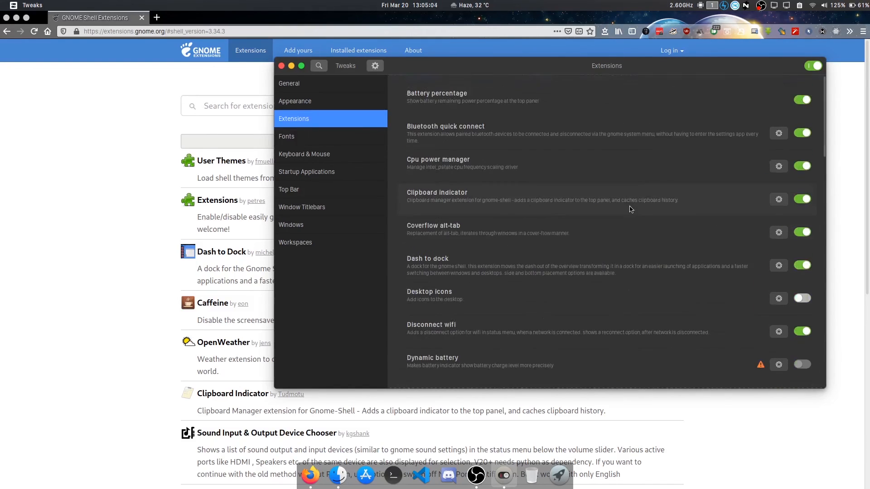
{"action": "left_click", "coordinate": [281, 67]}
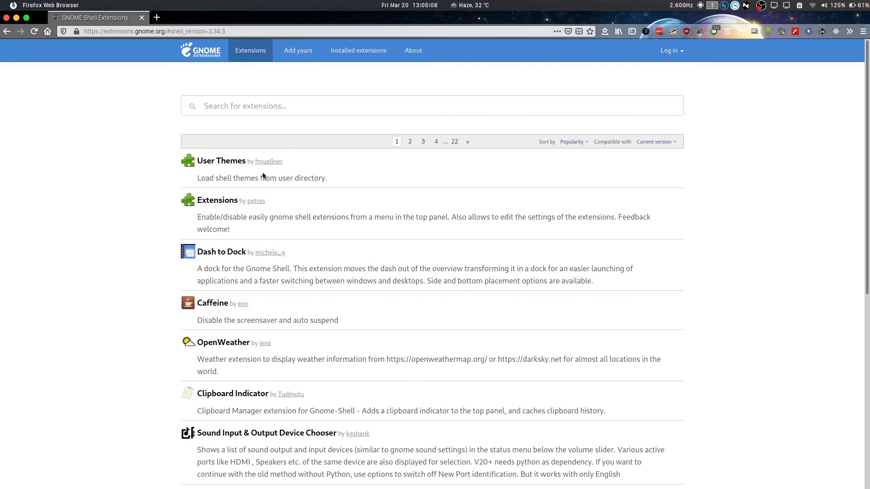
View the Dash to Dock extension's page, then return to the extensions list and skim its first page.
{"action": "left_click", "coordinate": [222, 256]}
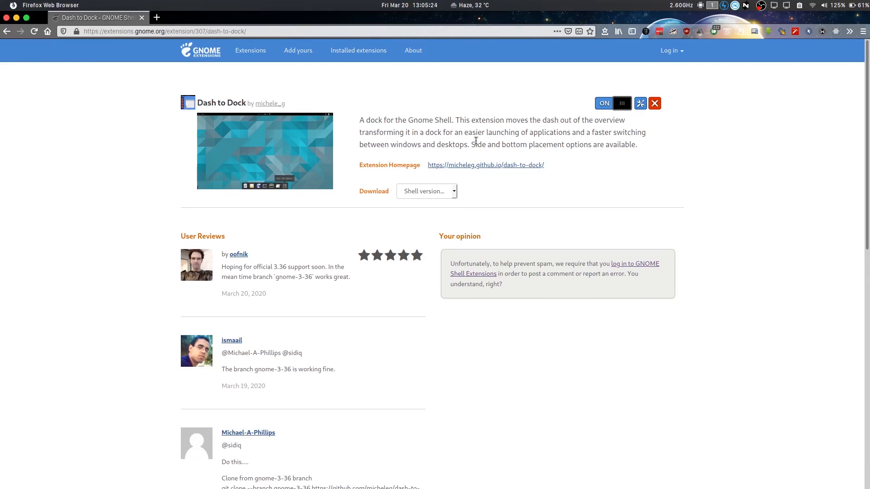
{"action": "key", "text": "alt+Left"}
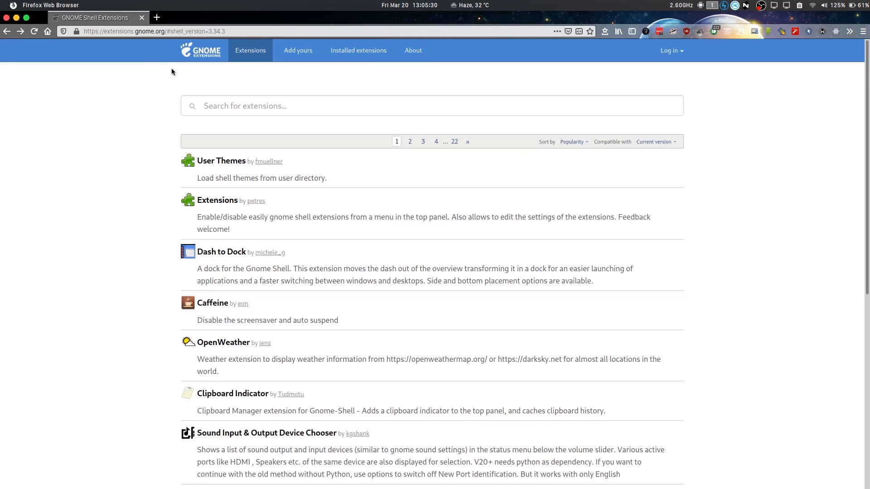
{"action": "scroll", "coordinate": [319, 180], "scroll_direction": "down", "scroll_amount": 6}
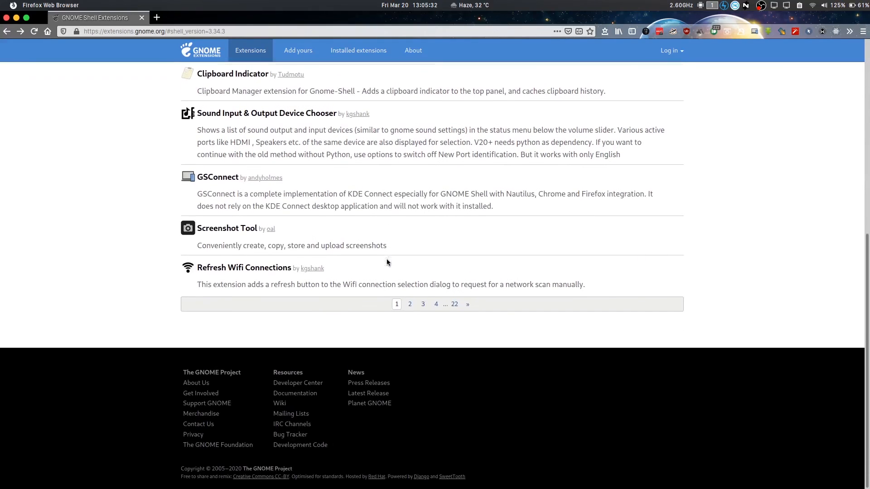
{"action": "scroll", "coordinate": [393, 310], "scroll_direction": "up", "scroll_amount": 6}
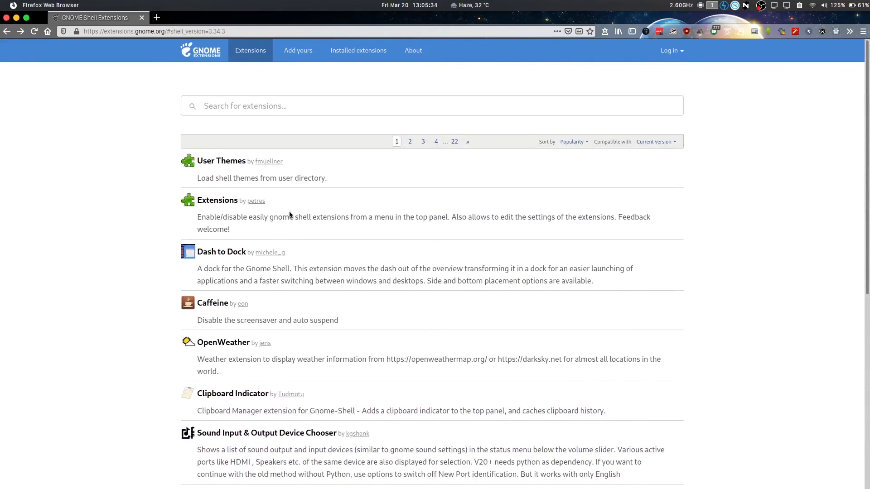
Close the Firefox browser and the Files window to clear the desktop.
{"action": "left_click", "coordinate": [6, 17]}
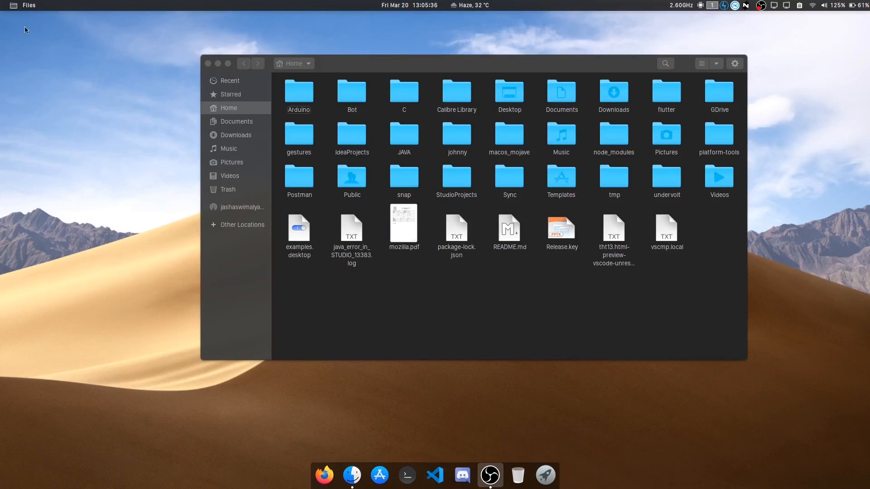
{"action": "left_click", "coordinate": [207, 65]}
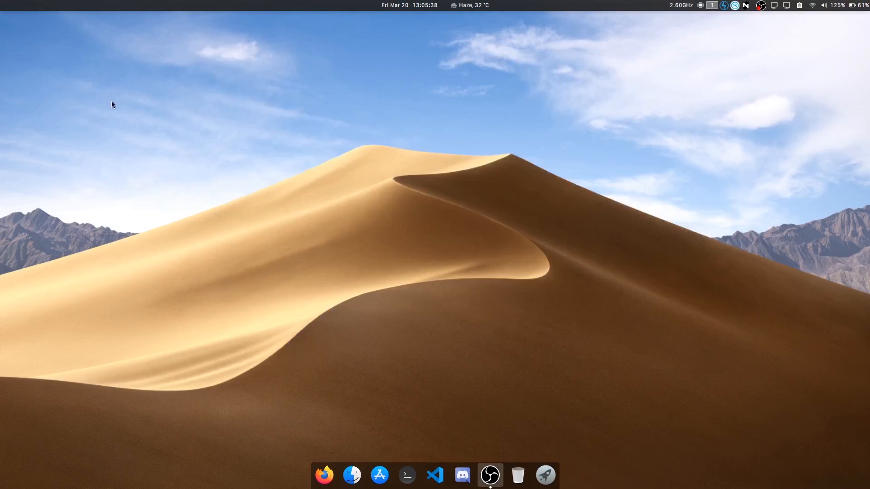